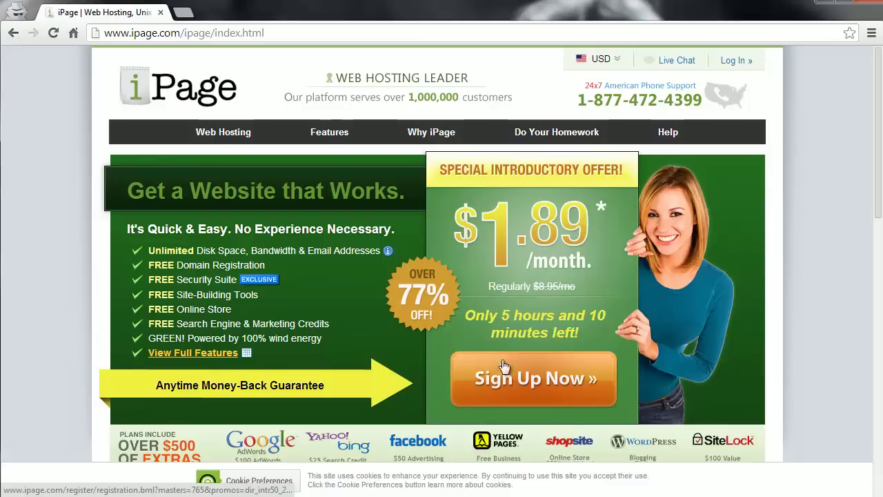
# - Begin the iPage sign-up and enter blogfortutorial.com in the Step 1 domain field
pyautogui.click(528, 380)
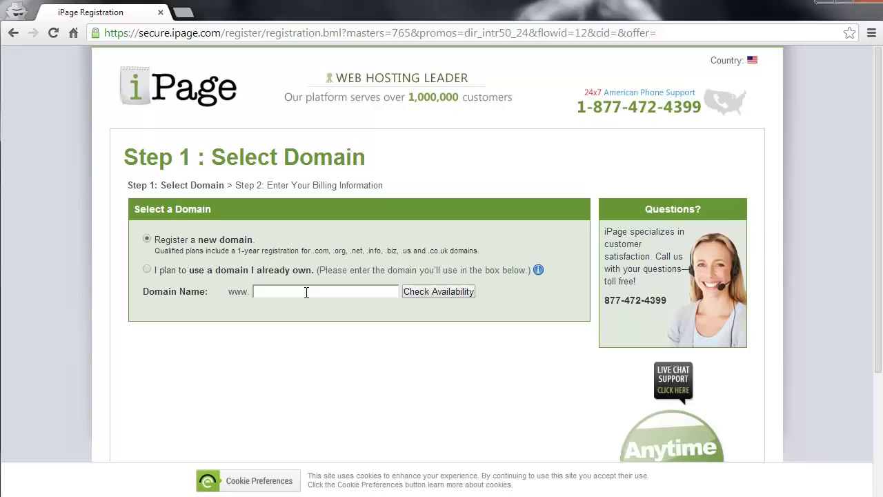
pyautogui.click(307, 293)
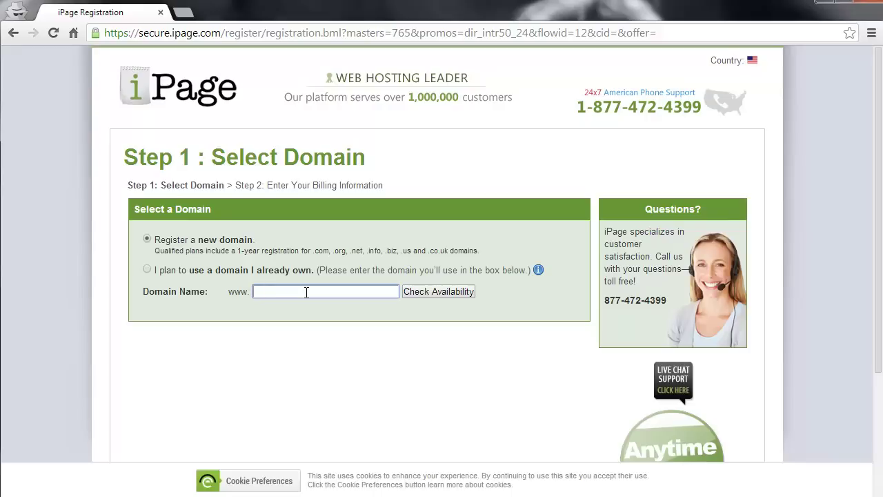
pyautogui.write('blogfortutorial.com')
pyautogui.click(337, 329)
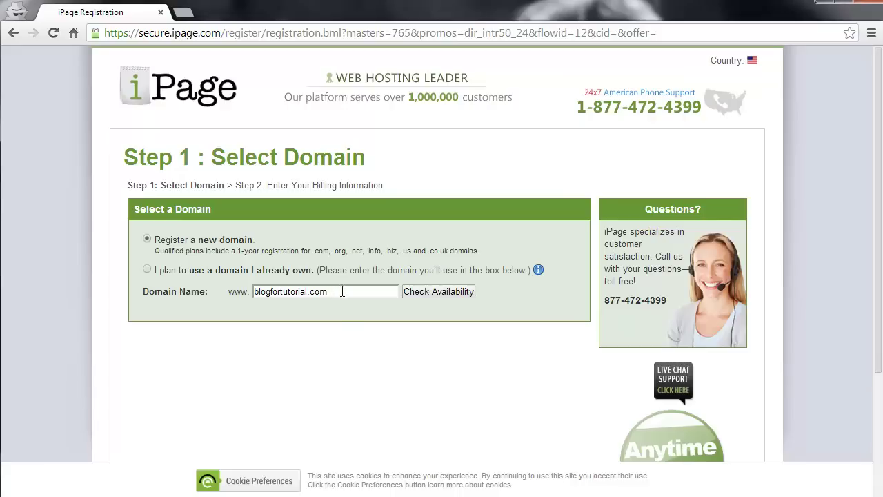
# - Confirm blogfortutorial.com is available and keep the 24-month plan at $1.89/month
pyautogui.click(432, 292)
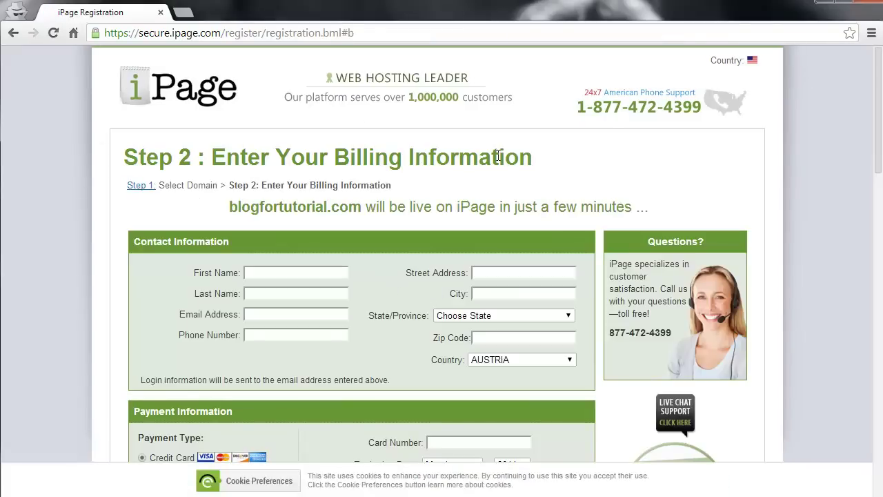
pyautogui.scroll(-2, 361, 245)
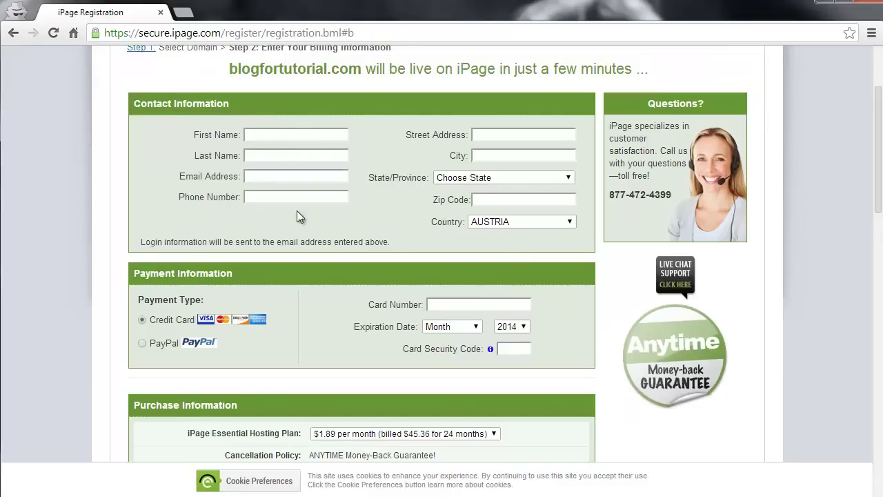
pyautogui.scroll(-1, 296, 216)
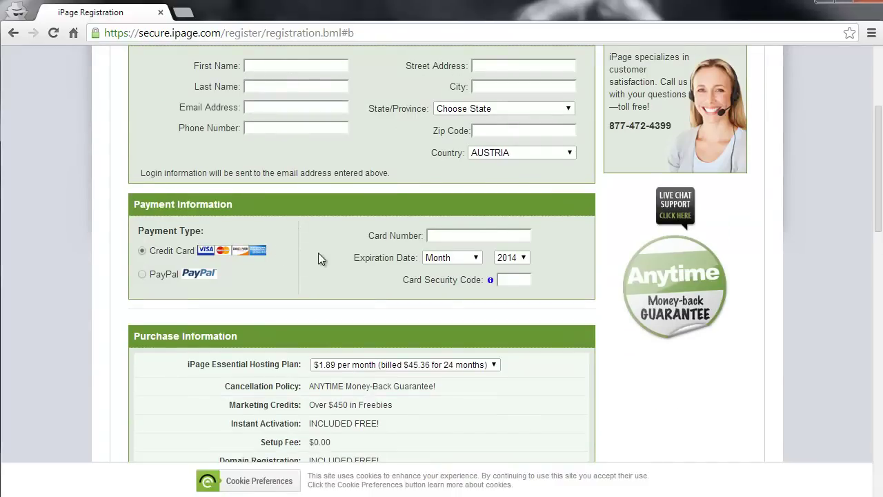
pyautogui.scroll(-3, 318, 256)
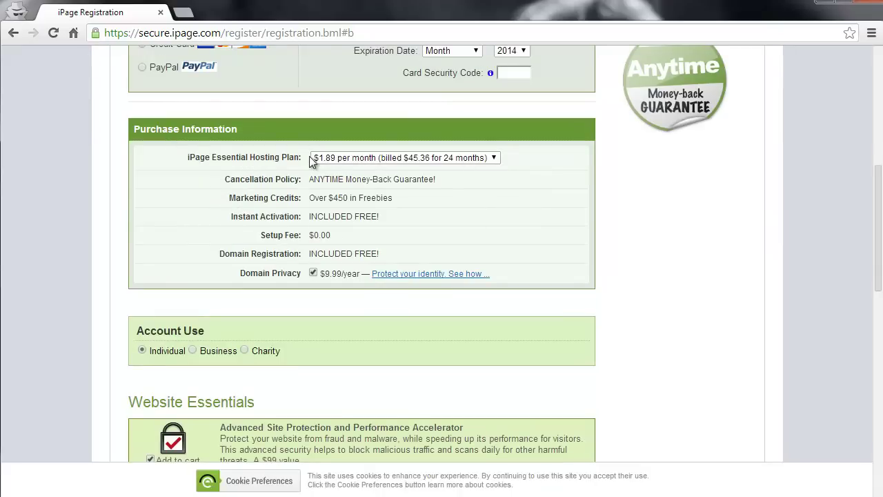
pyautogui.click(373, 158)
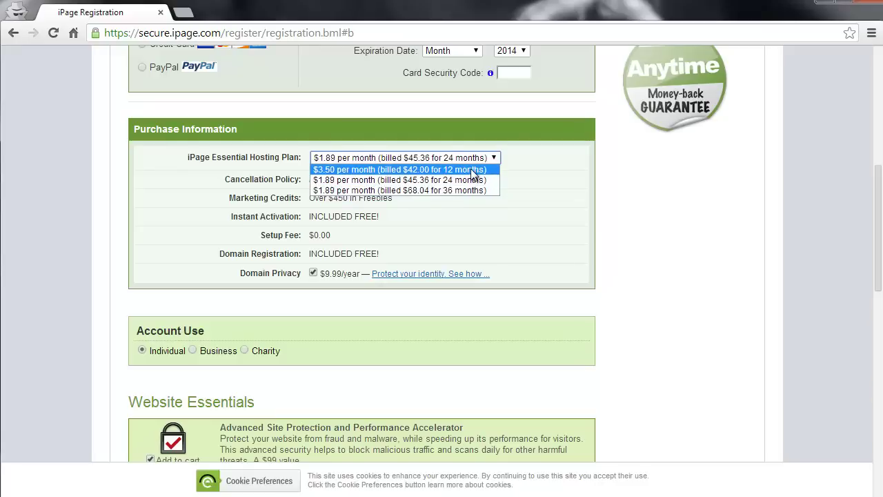
pyautogui.click(525, 171)
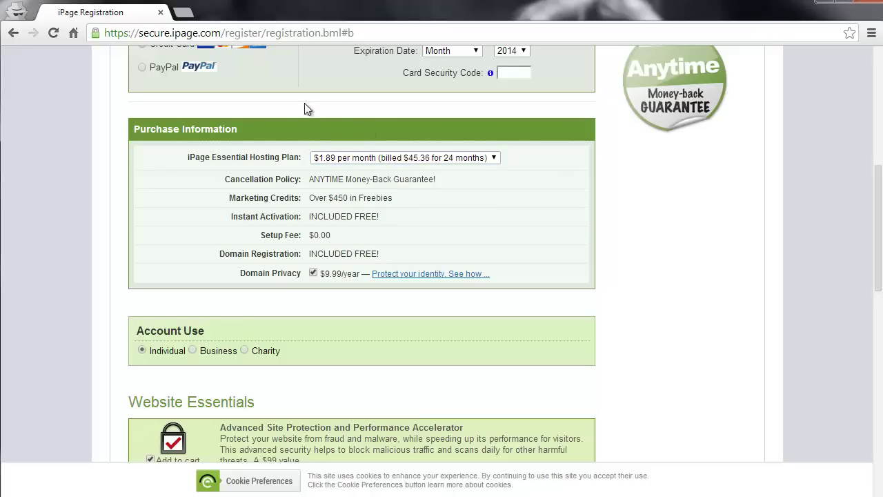
# - Trigger the exit prompt, stay on the page, and claim the $1.99/month special offer
pyautogui.click(160, 13)
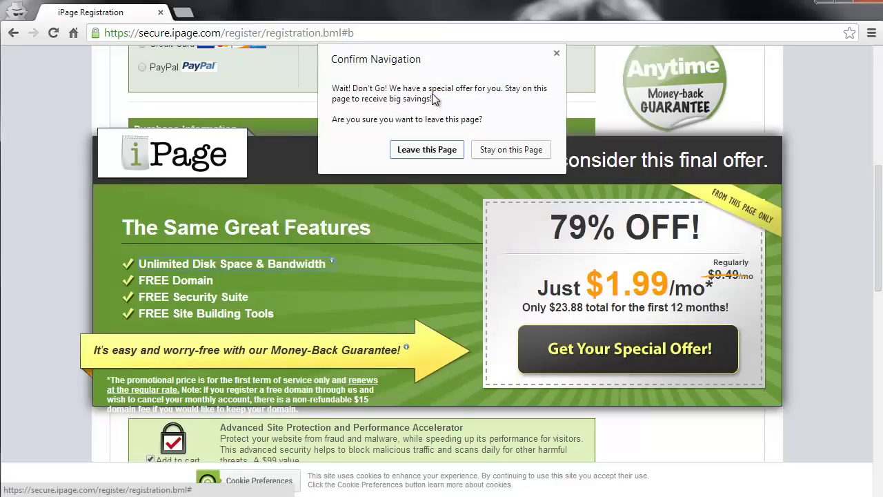
pyautogui.click(511, 149)
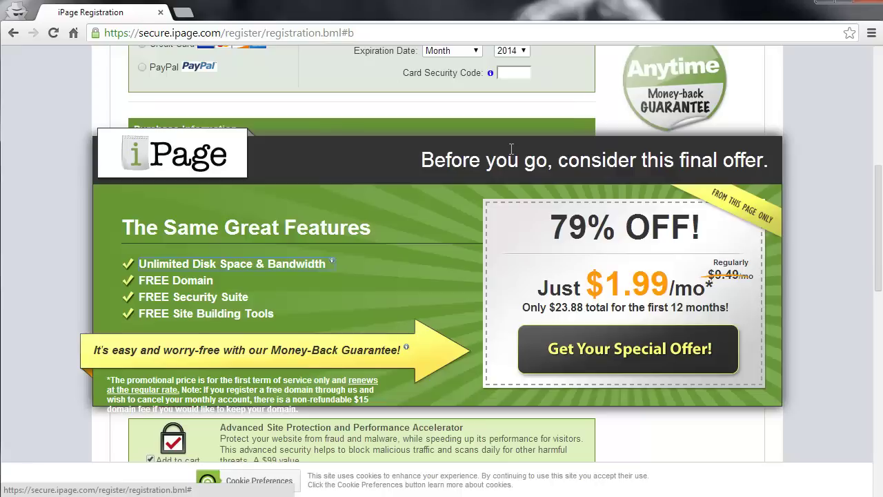
pyautogui.click(649, 341)
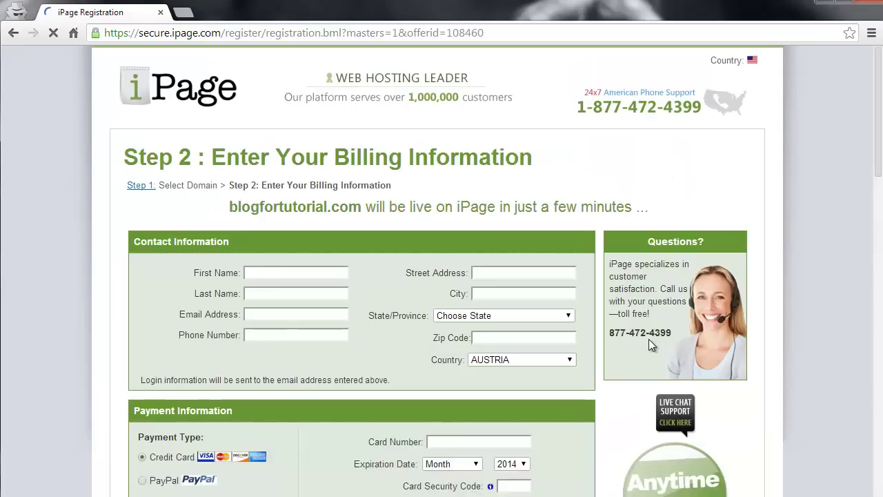
# - Uncheck Domain Privacy, Advanced Site Protection and Site Backup, keeping Individual account use
pyautogui.scroll(-4, 359, 224)
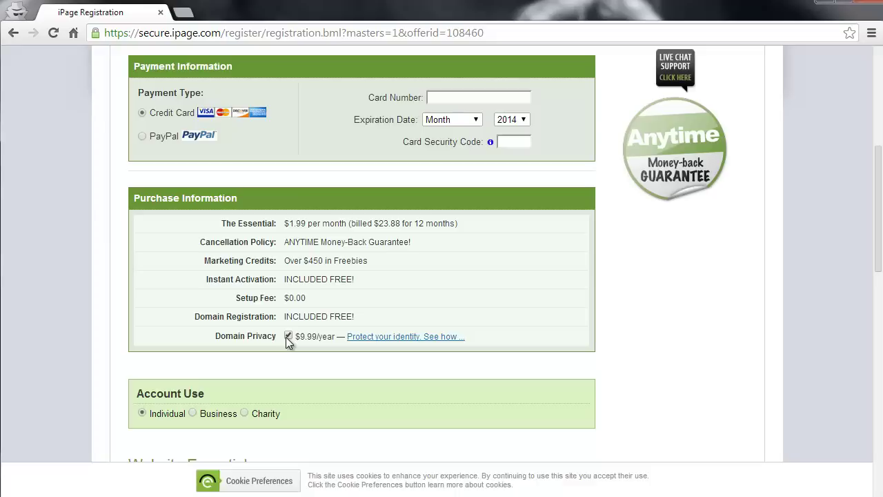
pyautogui.click(288, 336)
pyautogui.scroll(-2, 286, 345)
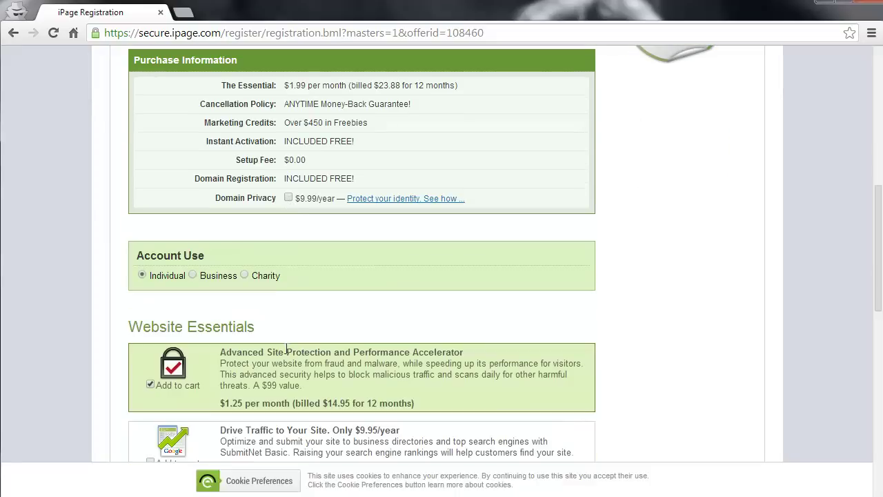
pyautogui.click(192, 276)
pyautogui.click(244, 275)
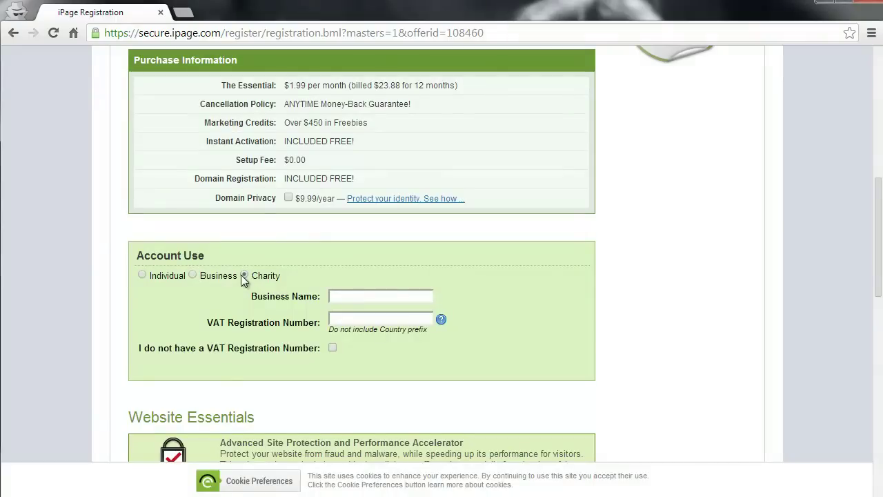
pyautogui.click(141, 275)
pyautogui.scroll(-3, 94, 252)
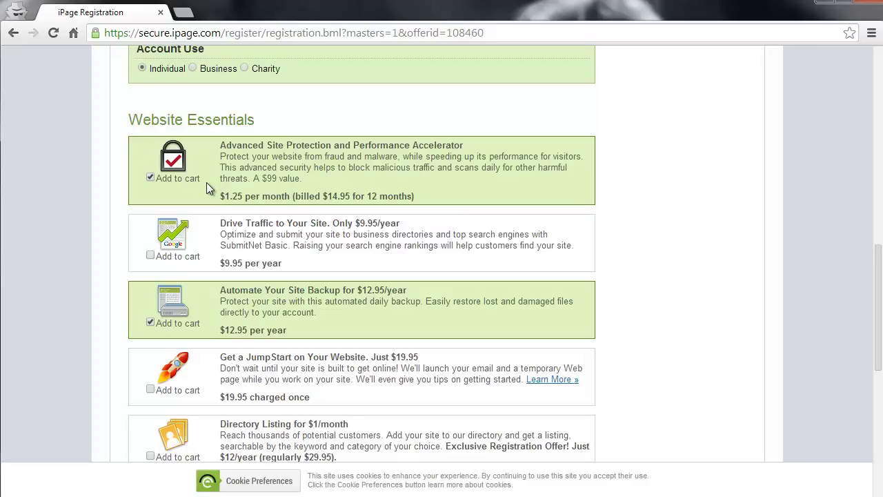
pyautogui.click(150, 177)
pyautogui.click(151, 321)
# - Review the order totals: $23.88 sub-total plus $4.78 VAT, $28.66 total
pyautogui.scroll(-1, 96, 270)
pyautogui.scroll(-3, 103, 249)
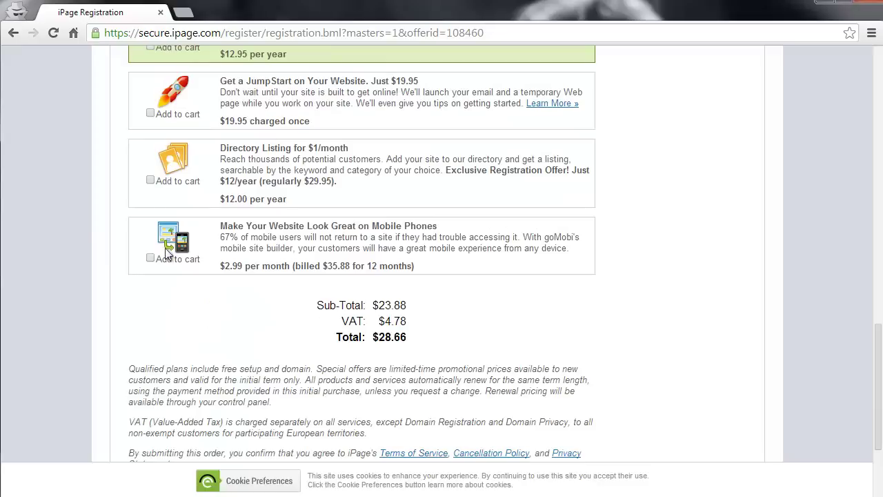
pyautogui.moveTo(379, 305); pyautogui.dragTo(411, 307)
pyautogui.click(437, 319)
pyautogui.moveTo(384, 321); pyautogui.dragTo(420, 327)
pyautogui.click(421, 328)
pyautogui.doubleClick(382, 308)
pyautogui.click(452, 315)
pyautogui.scroll(-2, 414, 305)
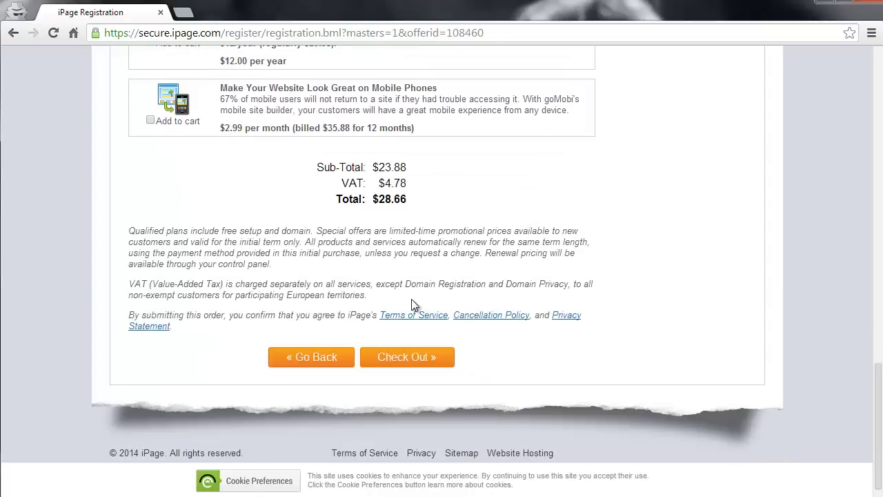
# - Check out, log in with the PayPal account e-mail and password, and approve the payment
pyautogui.click(401, 358)
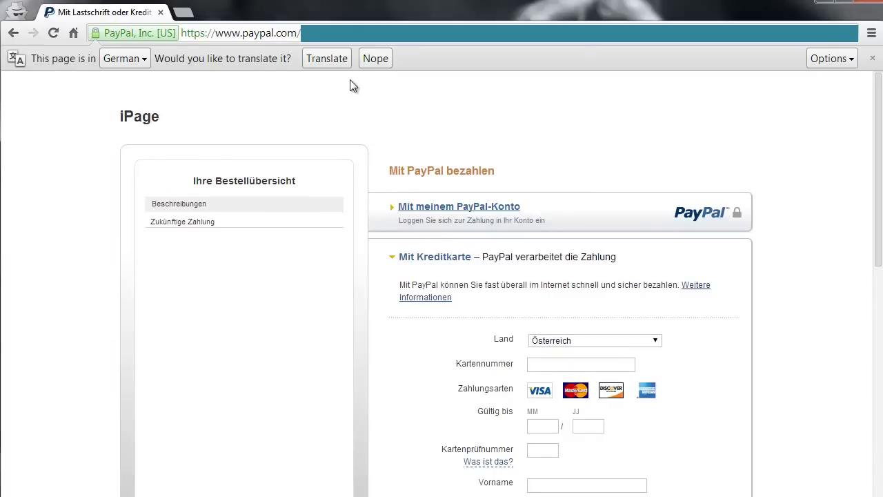
pyautogui.click(375, 59)
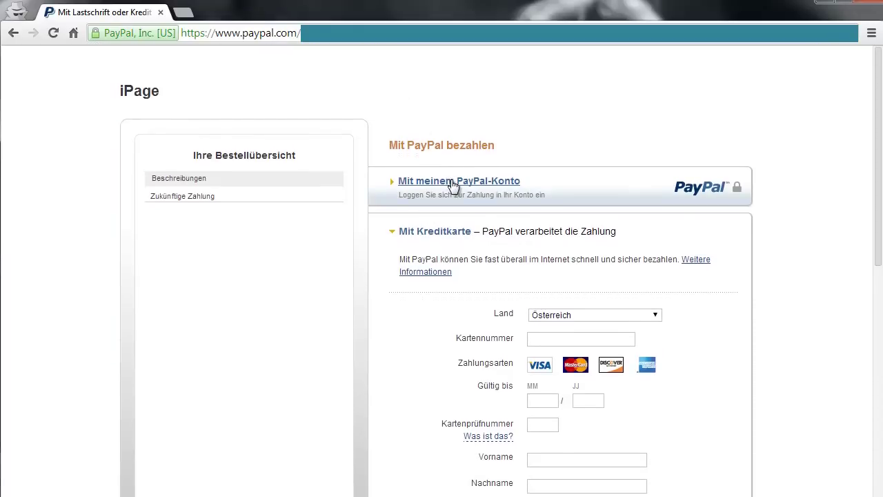
pyautogui.click(453, 183)
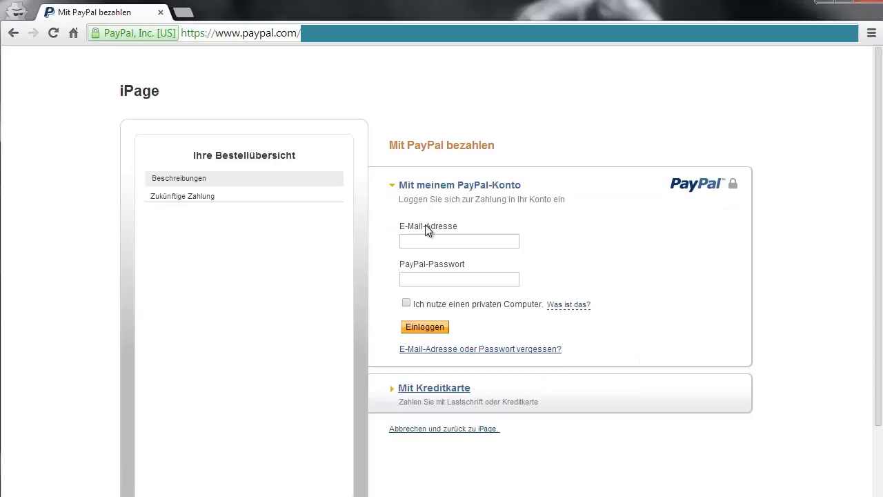
pyautogui.click(430, 240)
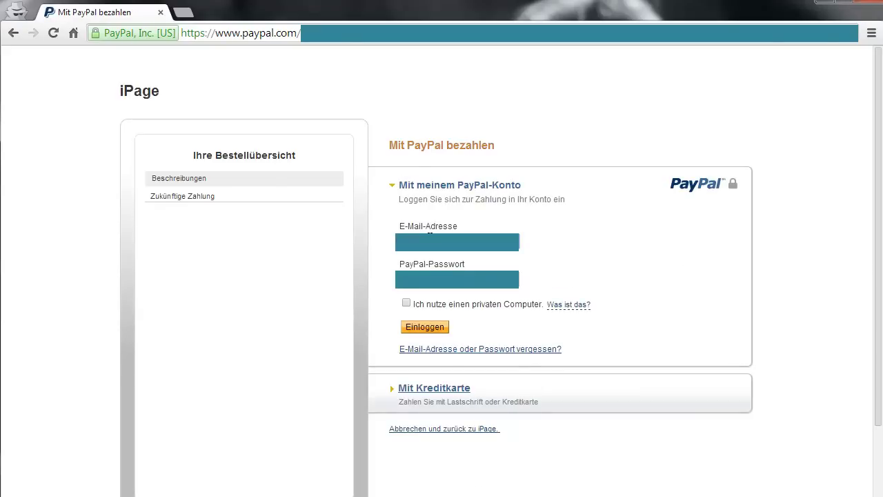
pyautogui.press('Tab')
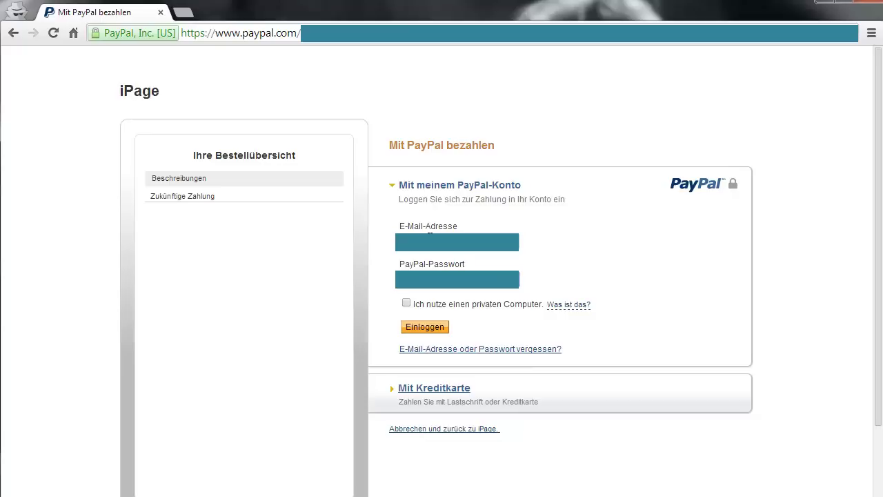
pyautogui.press('Return')
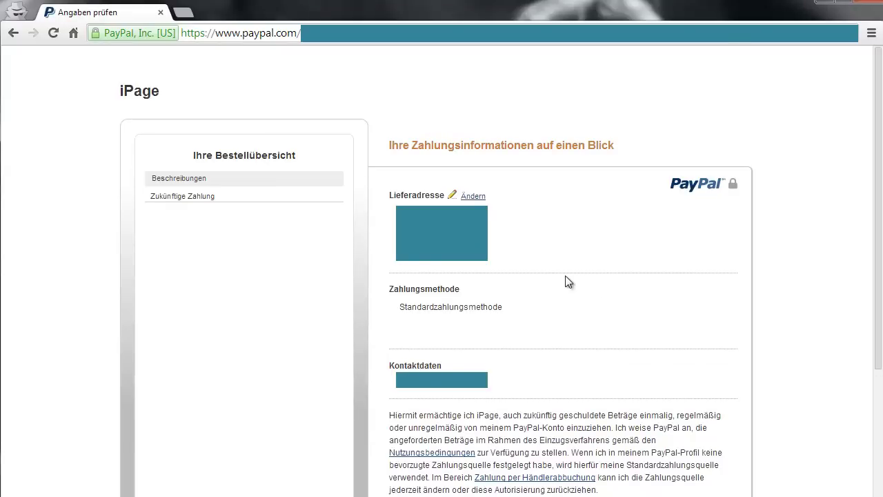
pyautogui.scroll(-3, 566, 281)
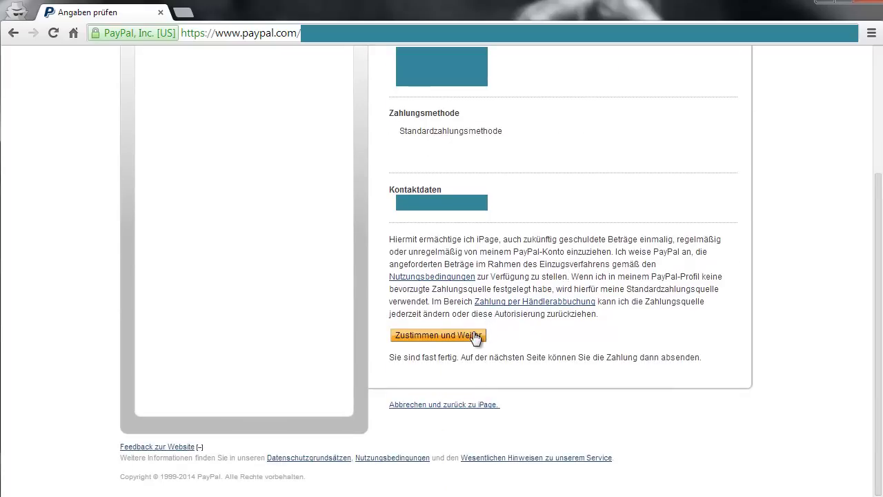
pyautogui.click(474, 336)
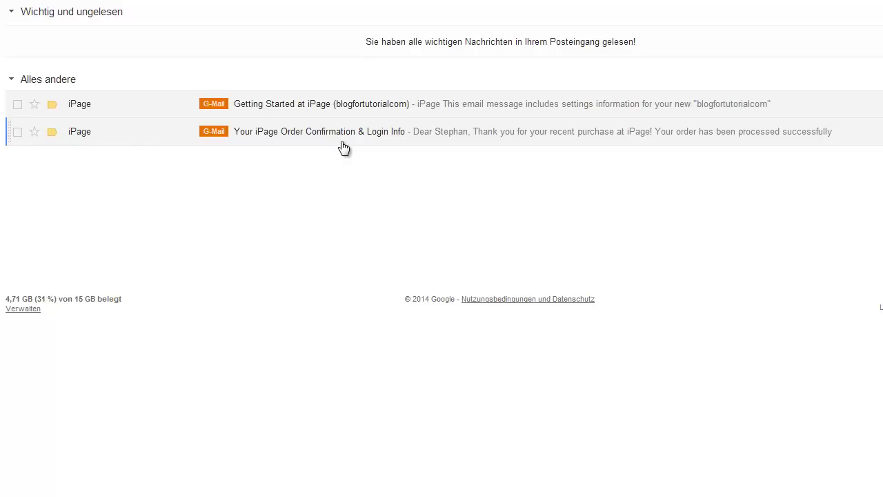
# - Open the 'Your iPage Order Confirmation & Login Info' email in the Gmail inbox
pyautogui.click(296, 135)
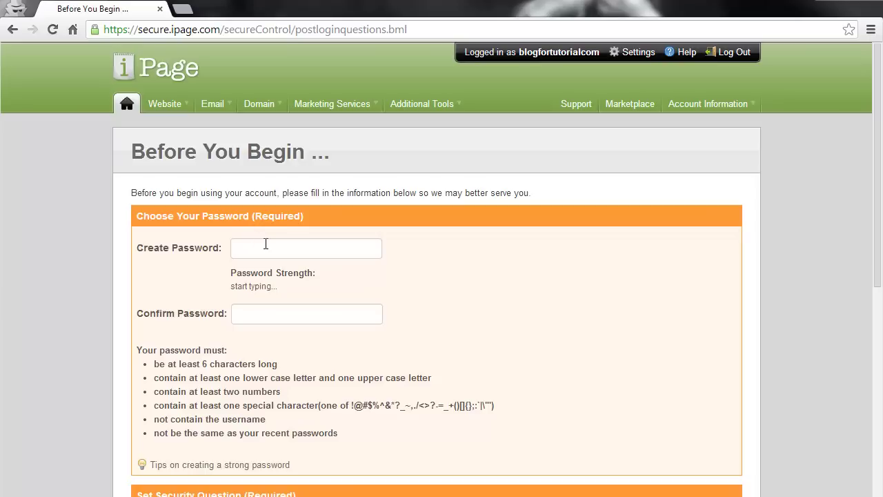
# - Check the password rules and enter a strong account password in both password fields
pyautogui.tripleClick(200, 362)
pyautogui.click(216, 376)
pyautogui.tripleClick(216, 376)
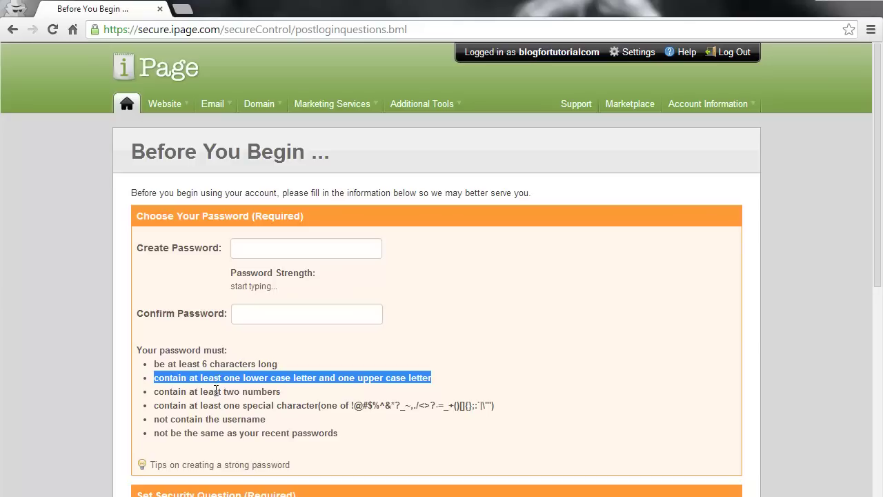
pyautogui.tripleClick(219, 406)
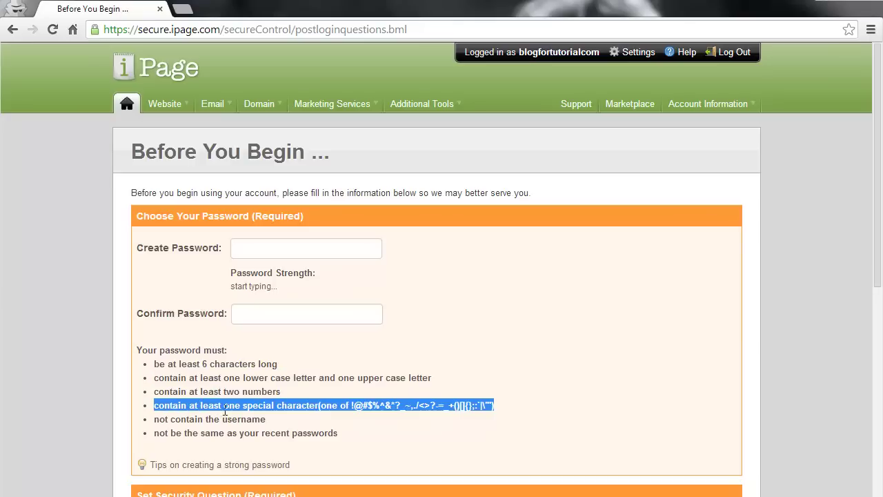
pyautogui.click(330, 408)
pyautogui.click(294, 246)
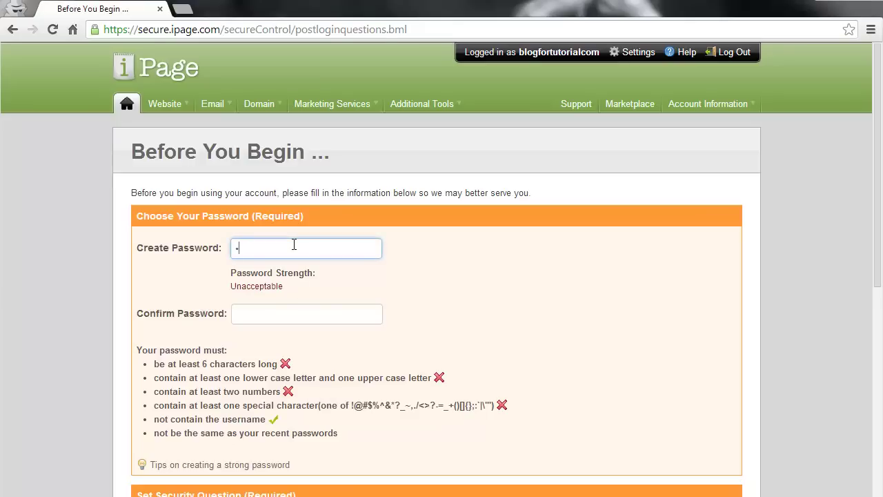
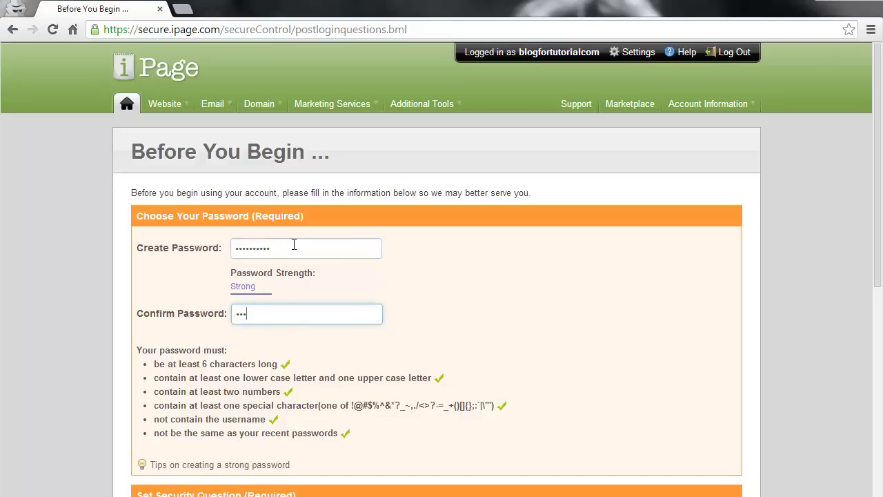
pyautogui.click(468, 313)
# - Pick the favorite movie security question with an answer, choose Hosting Top 10 List, and save
pyautogui.scroll(-3, 469, 312)
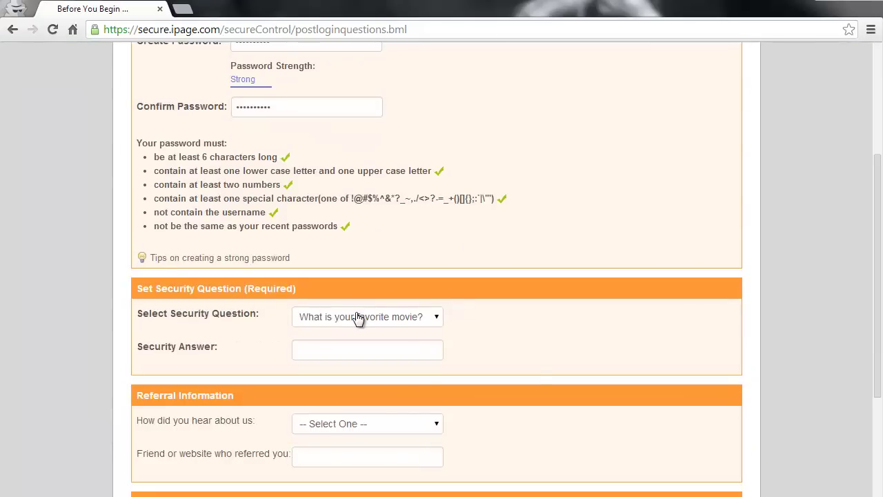
pyautogui.click(356, 317)
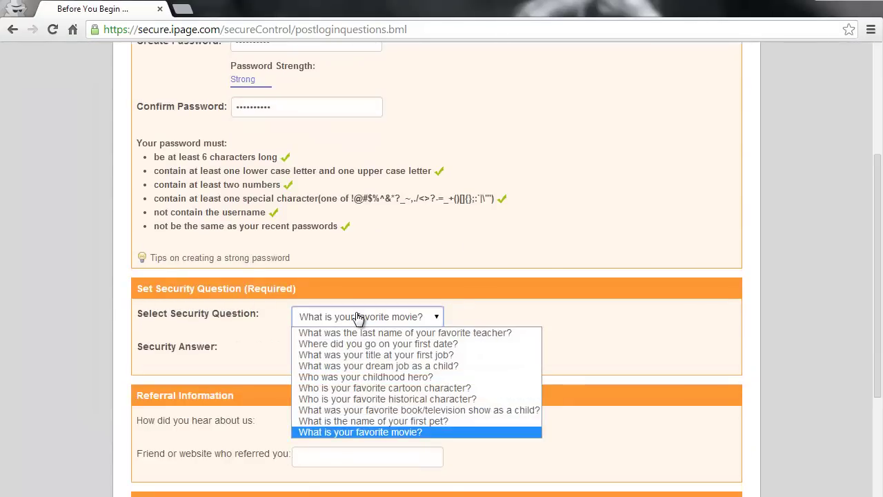
pyautogui.click(456, 432)
pyautogui.click(423, 354)
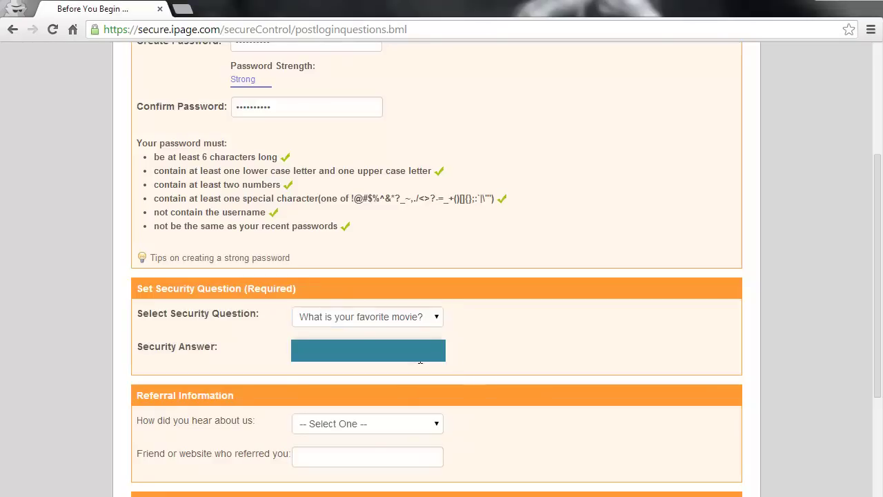
pyautogui.scroll(-2, 472, 338)
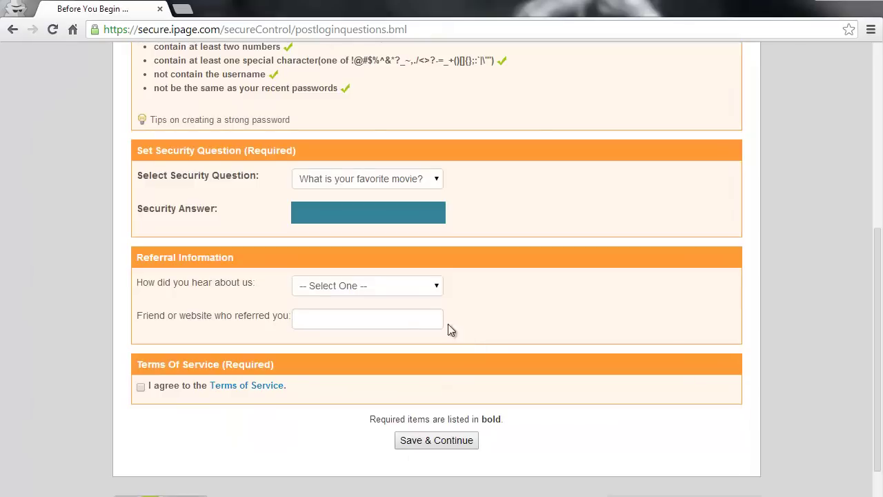
pyautogui.click(417, 298)
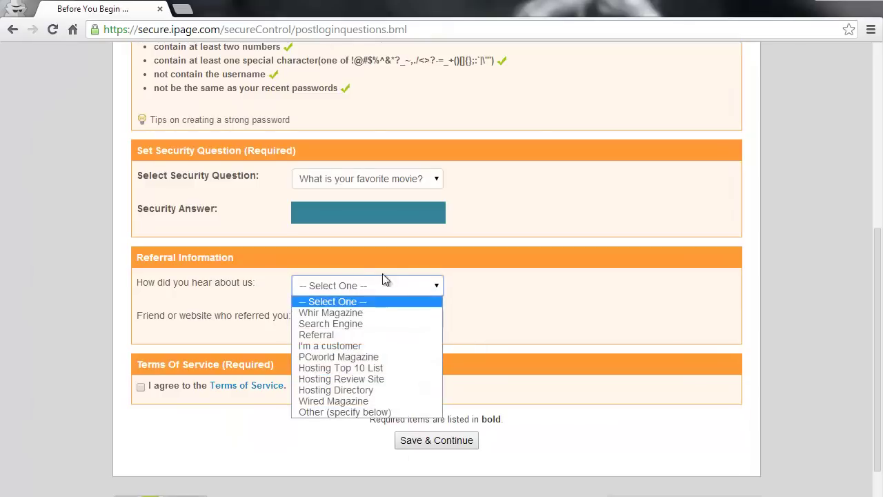
pyautogui.click(377, 368)
pyautogui.scroll(-1, 473, 293)
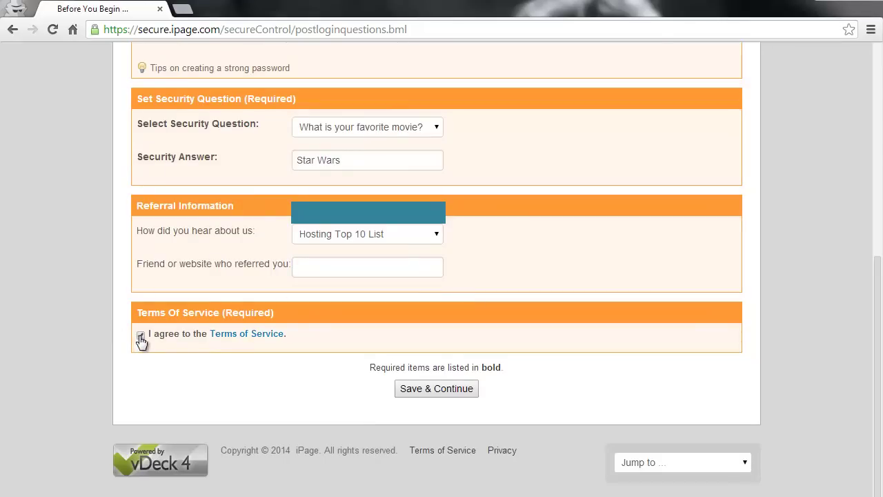
pyautogui.click(403, 392)
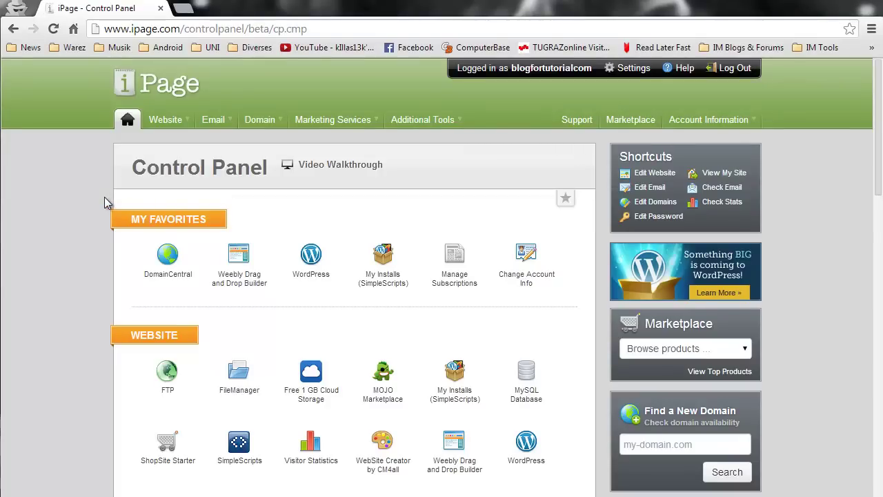
# - Open the WordPress installer from the Control Panel's Website menu
pyautogui.moveTo(164, 121)
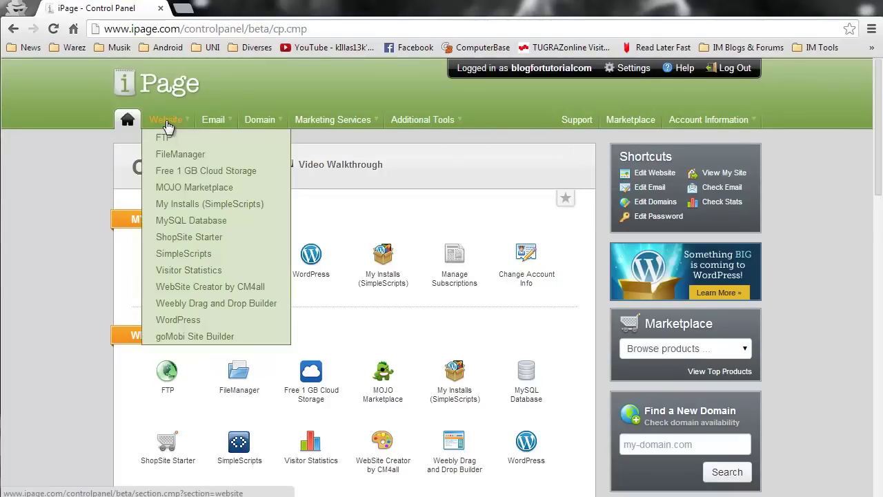
pyautogui.click(179, 320)
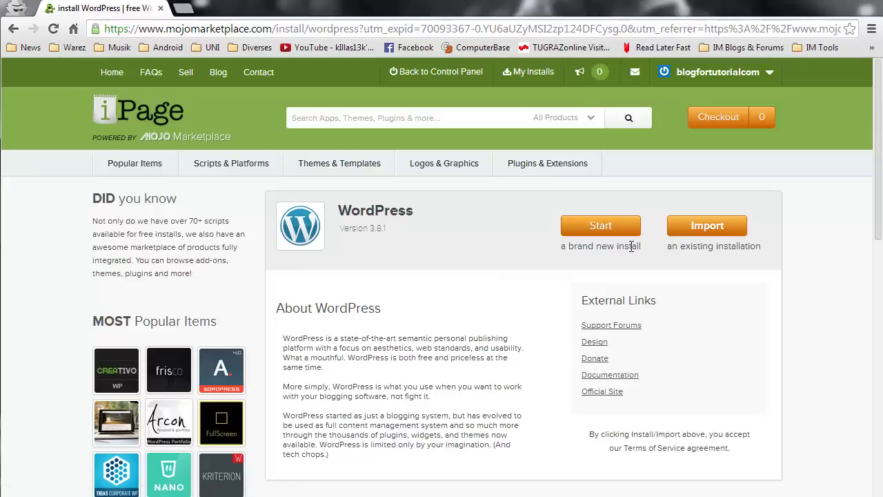
pyautogui.click(616, 235)
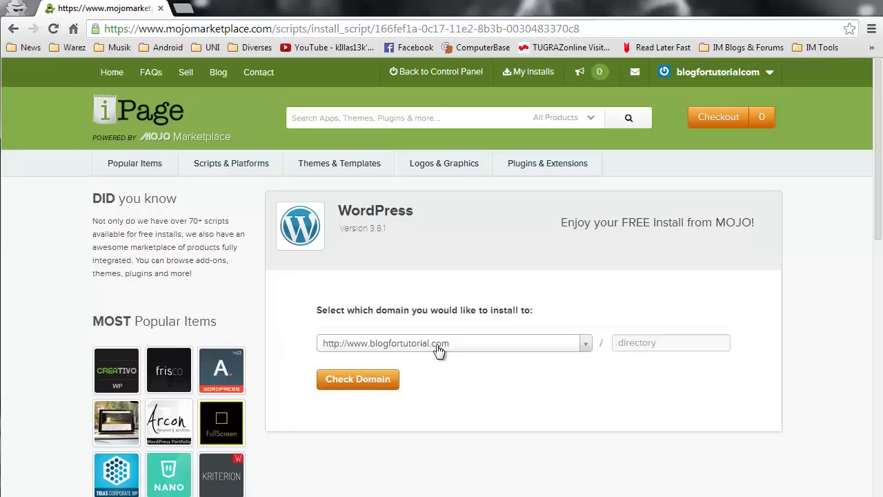
pyautogui.click(439, 347)
pyautogui.click(377, 396)
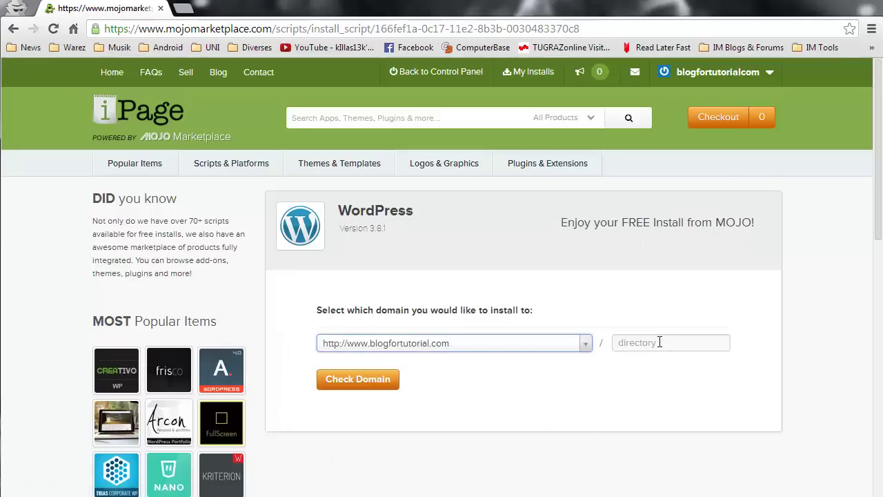
pyautogui.click(659, 342)
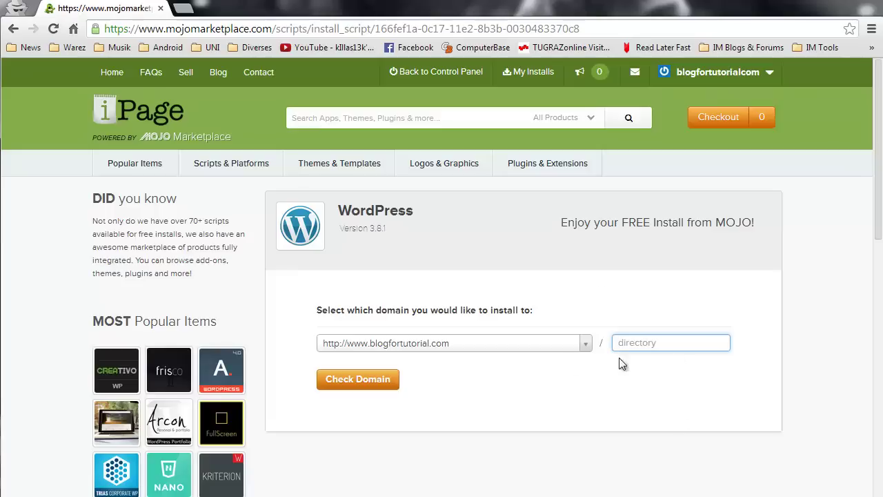
pyautogui.click(382, 383)
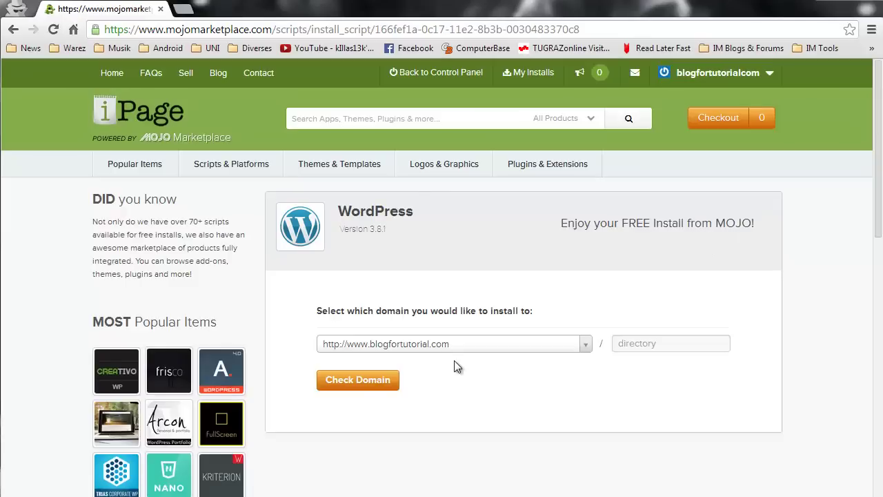
pyautogui.click(394, 385)
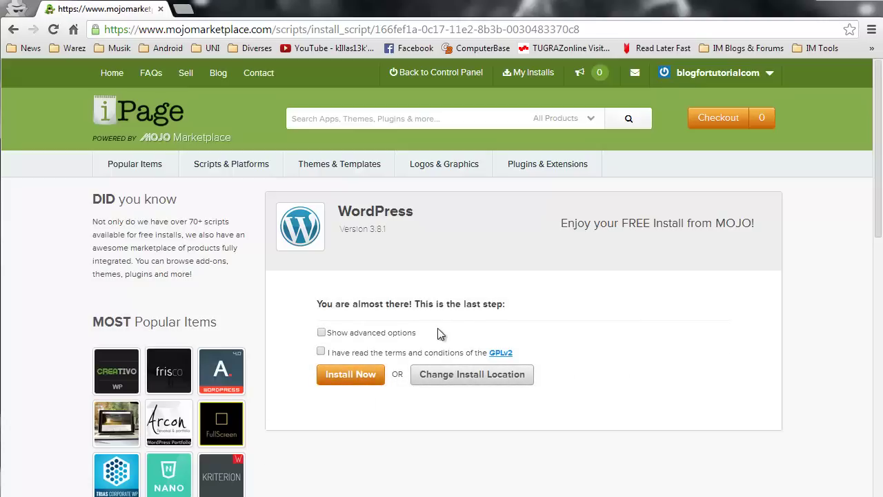
# - Accept the GPLv2 terms, install WordPress 3.8.1, dismiss the promo, and view the credentials
pyautogui.click(320, 351)
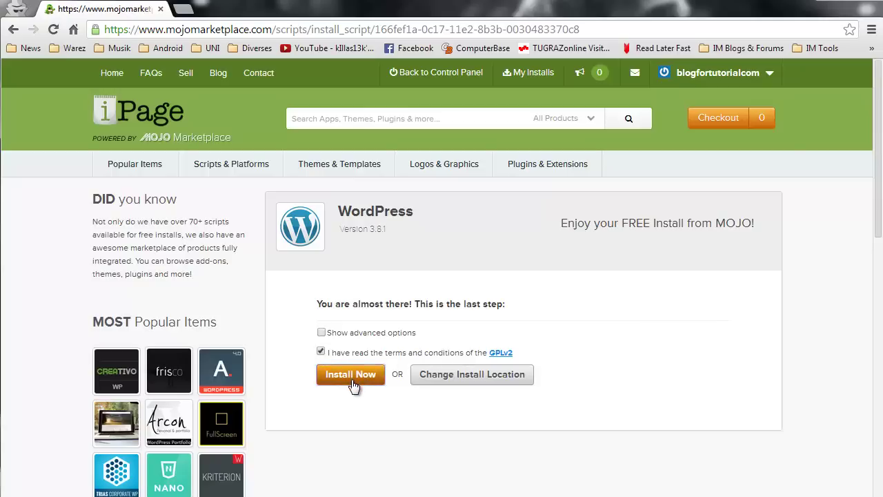
pyautogui.click(352, 379)
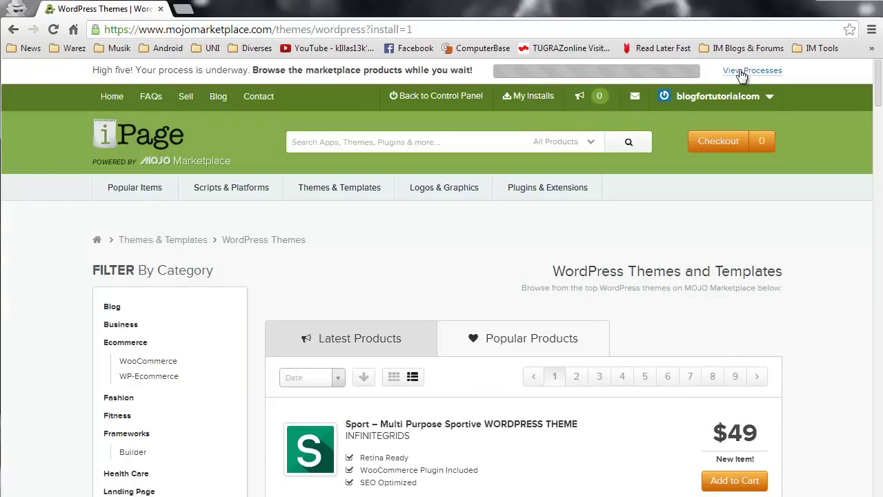
pyautogui.click(741, 72)
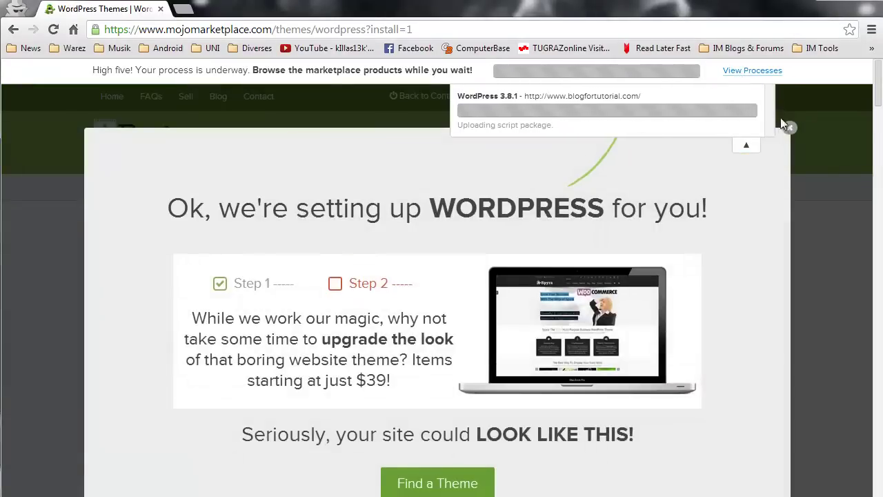
pyautogui.click(789, 129)
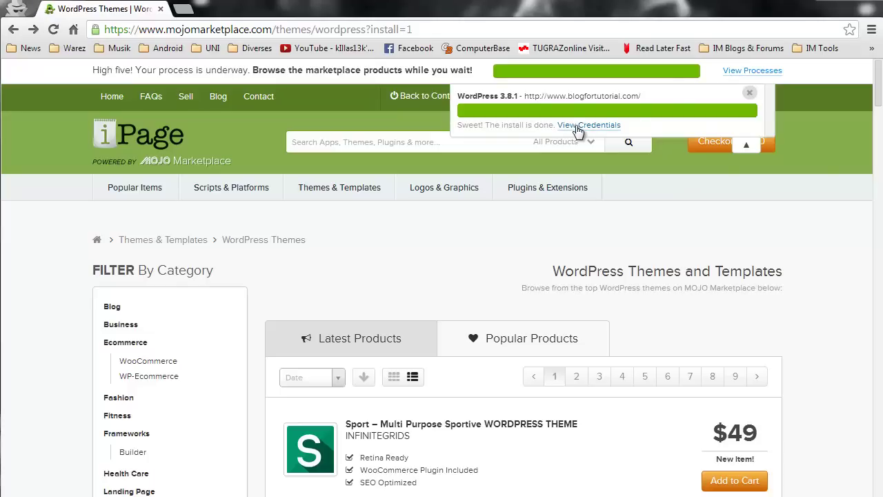
pyautogui.click(576, 127)
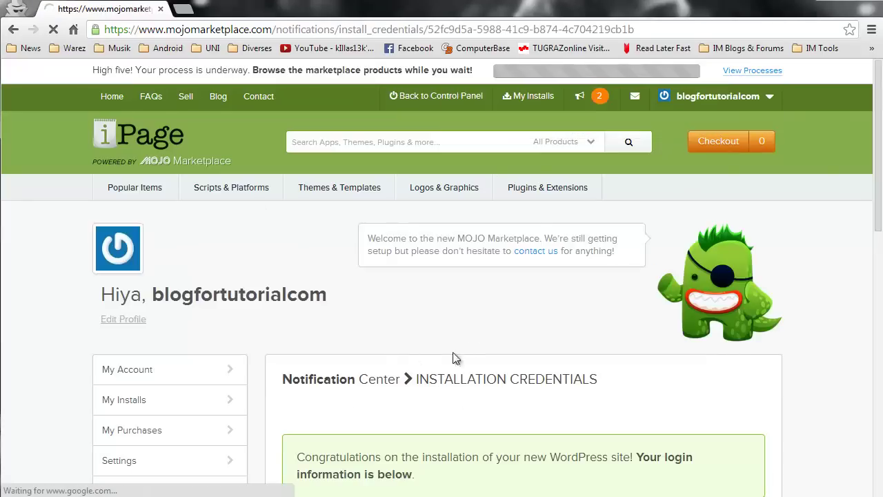
# - Select the site URL, admin URL, username and password lines on the MOJO credentials page
pyautogui.scroll(-5, 451, 355)
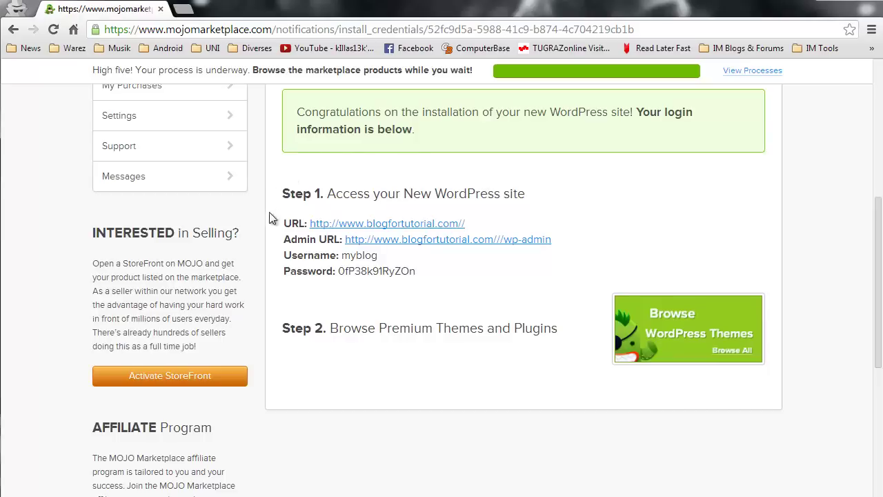
pyautogui.tripleClick(291, 223)
pyautogui.scroll(1, 265, 259)
pyautogui.tripleClick(297, 307)
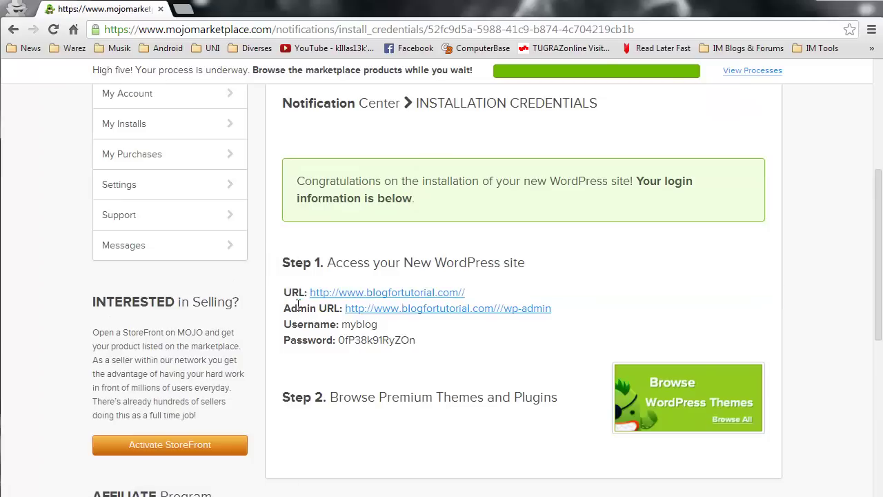
pyautogui.scroll(-1, 298, 305)
pyautogui.tripleClick(297, 256)
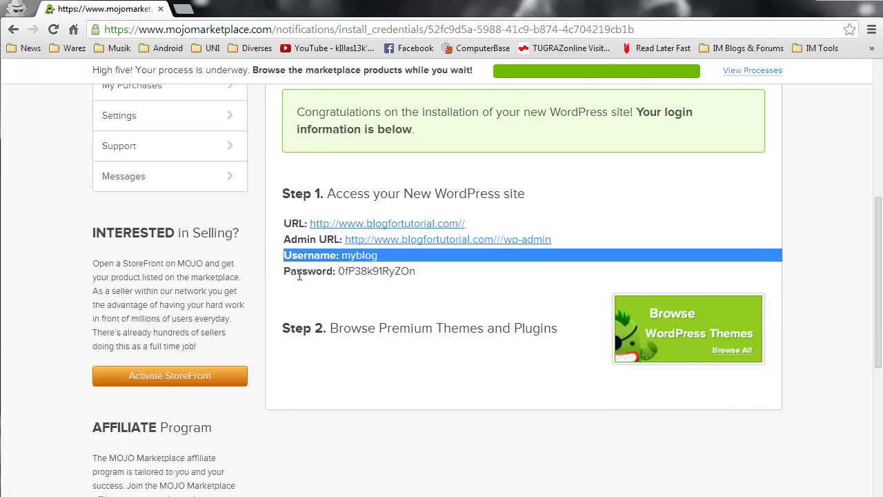
pyautogui.tripleClick(299, 271)
pyautogui.click(461, 288)
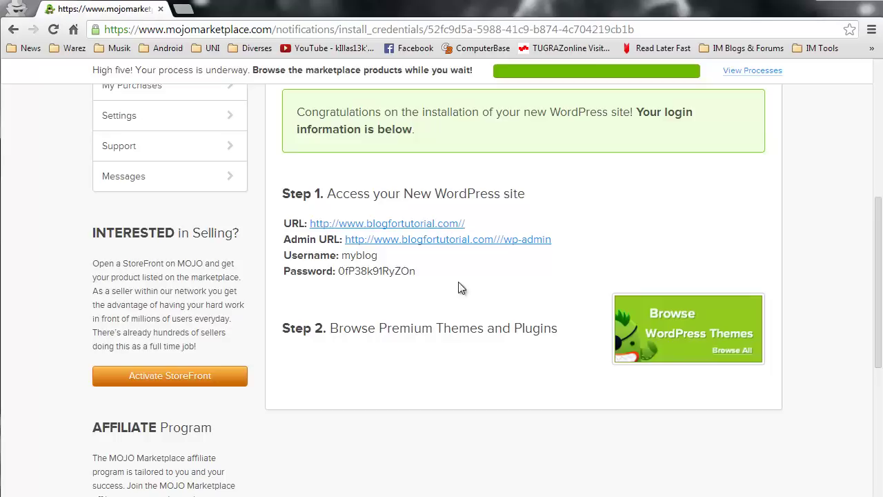
# - Open the Admin URL in a new tab and copy the generated password
pyautogui.middleClick(363, 241)
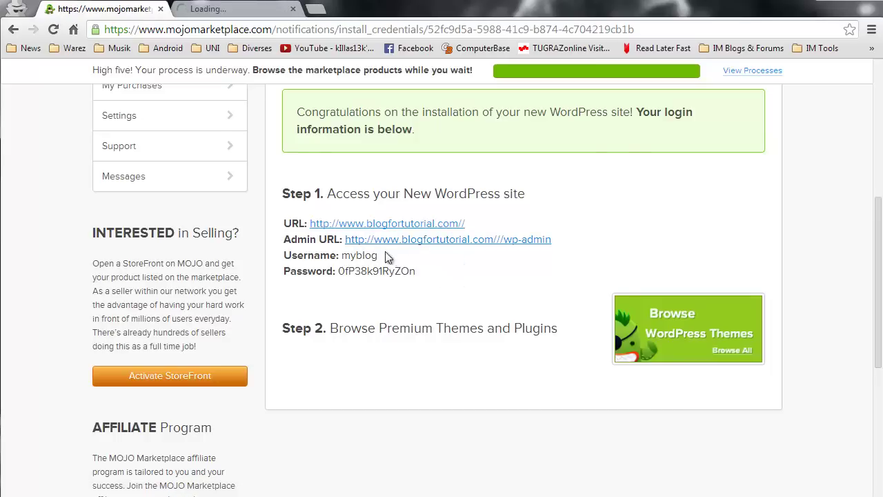
pyautogui.doubleClick(361, 255)
pyautogui.doubleClick(356, 270)
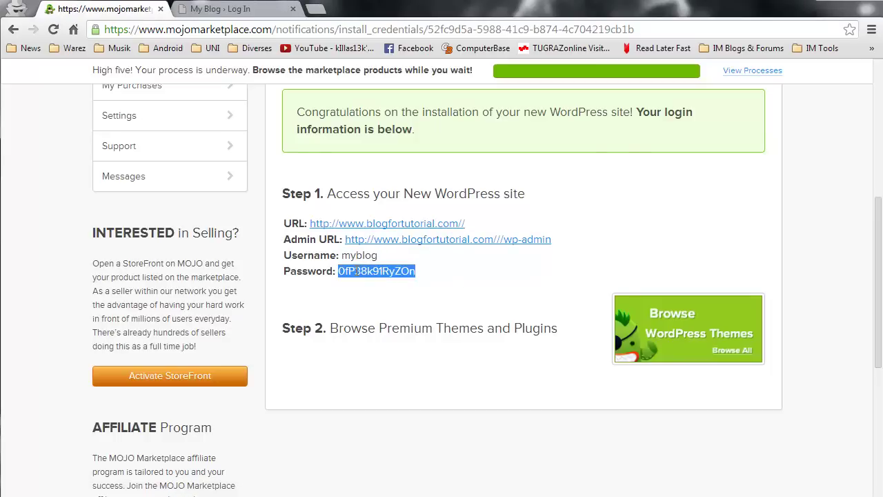
pyautogui.rightClick(401, 271)
pyautogui.click(424, 281)
# - Log in to the blog's admin with the copied password and the site username, ticking Remember Me
pyautogui.click(247, 11)
pyautogui.click(418, 286)
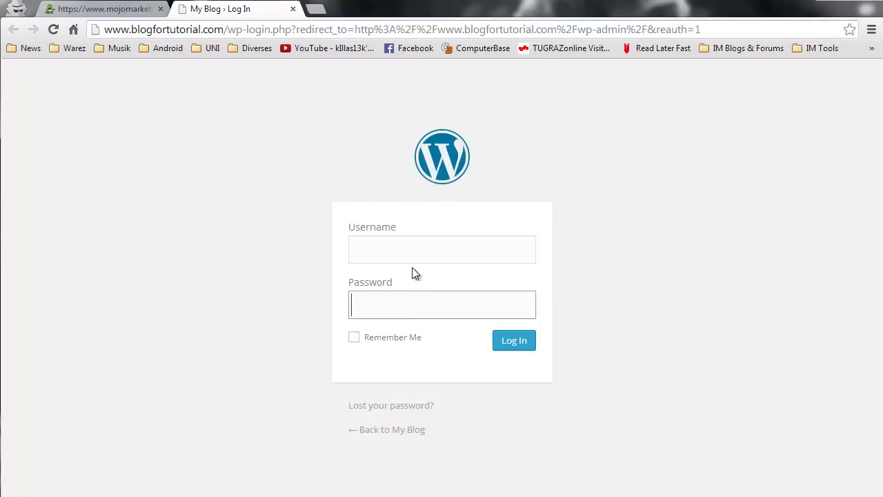
pyautogui.hotkey('ctrl', 'v')
pyautogui.click(413, 251)
pyautogui.write('myblog')
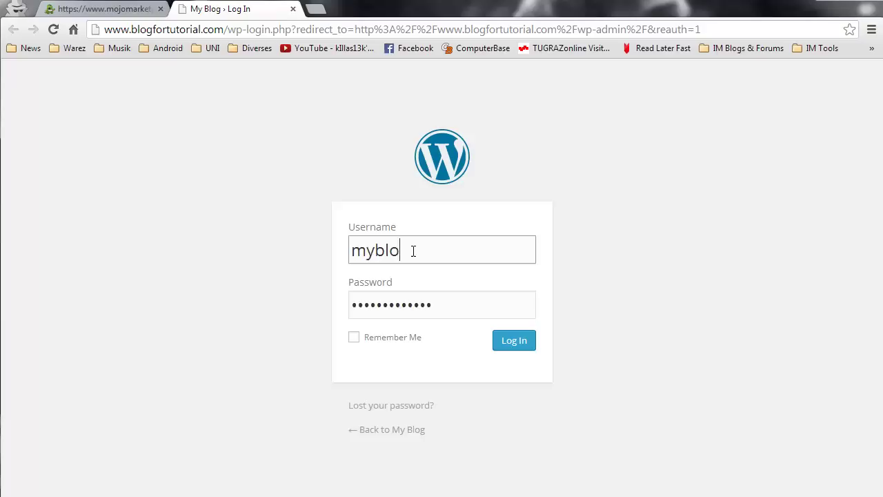
pyautogui.click(361, 339)
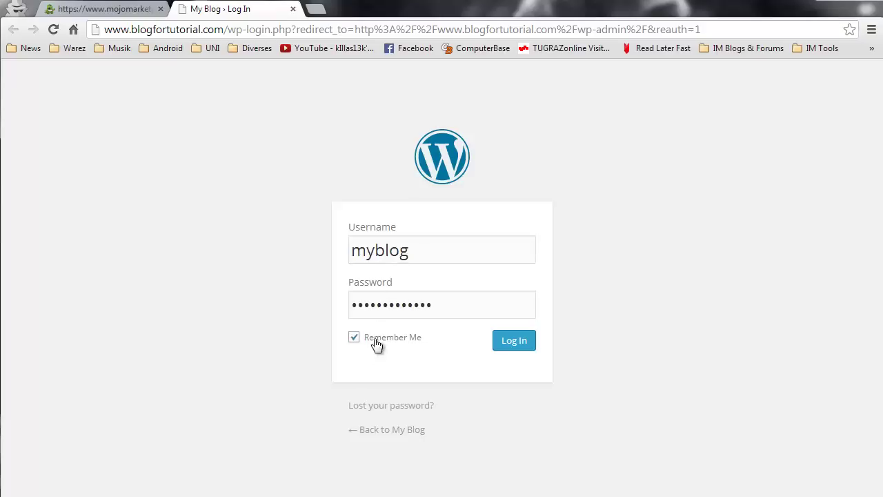
pyautogui.click(513, 347)
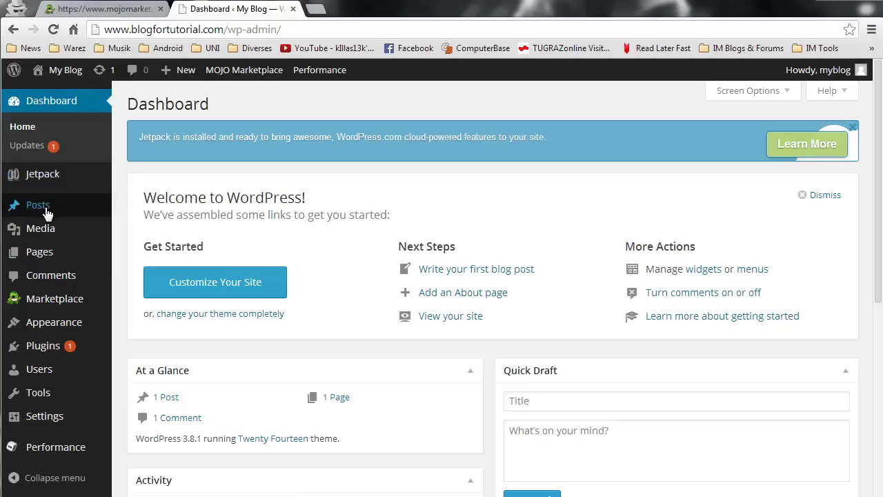
# - Look through the submenus of the Dashboard's sidebar menus
pyautogui.moveTo(47, 214)
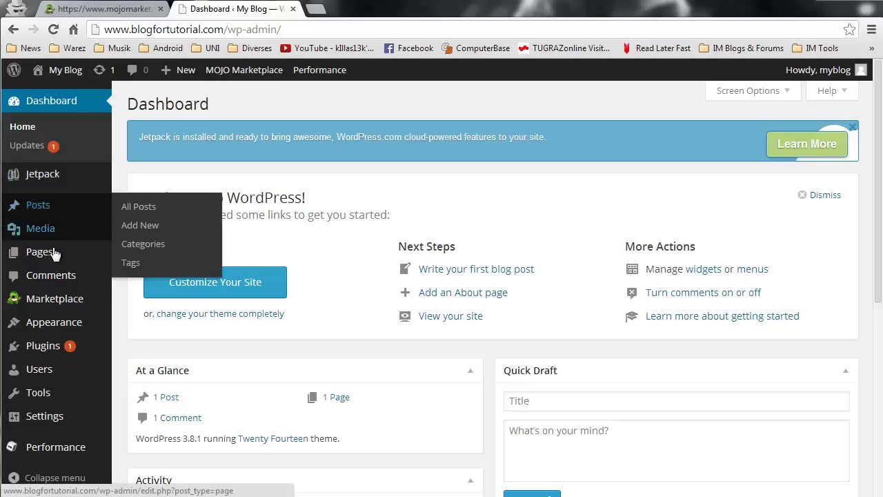
pyautogui.moveTo(72, 238)
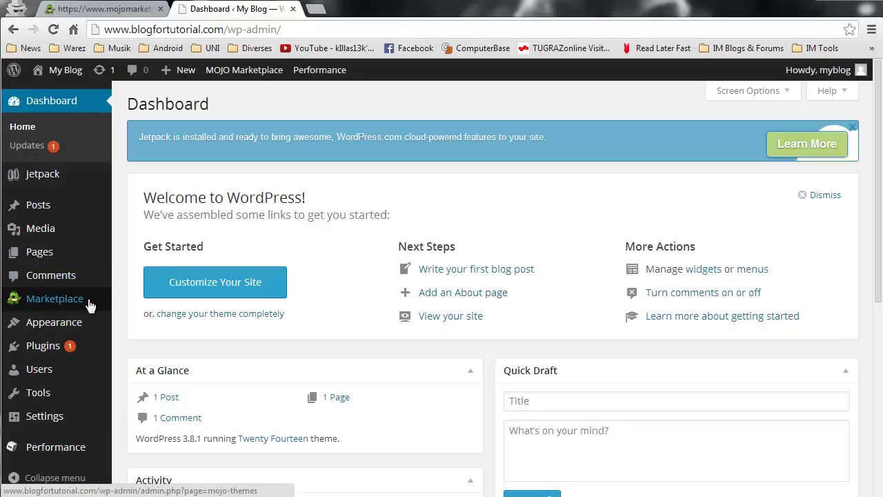
pyautogui.moveTo(94, 323)
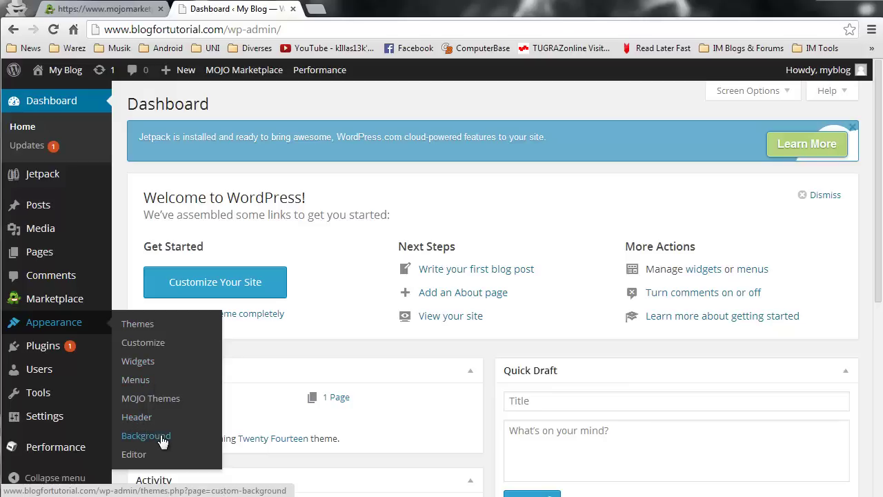
pyautogui.moveTo(86, 347)
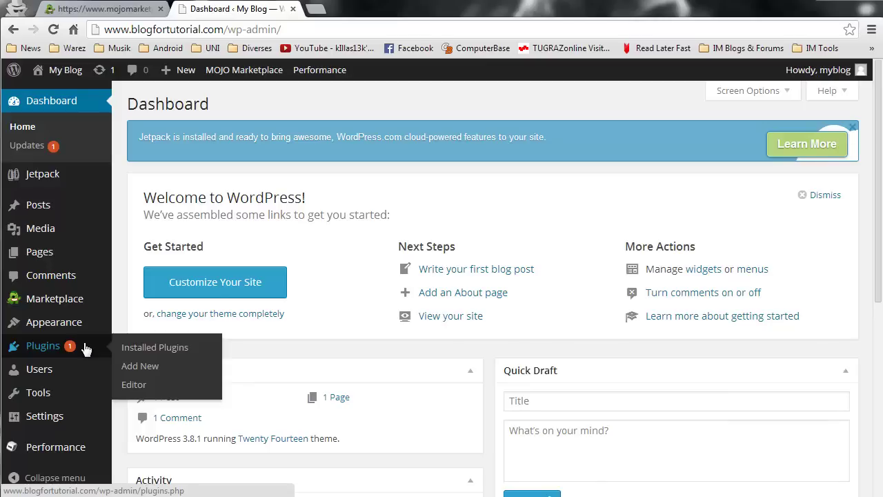
pyautogui.moveTo(86, 371)
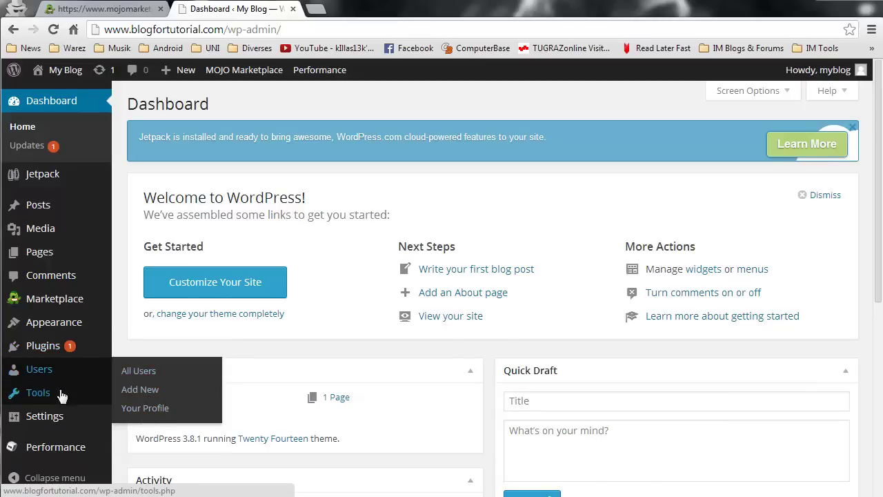
pyautogui.moveTo(107, 401)
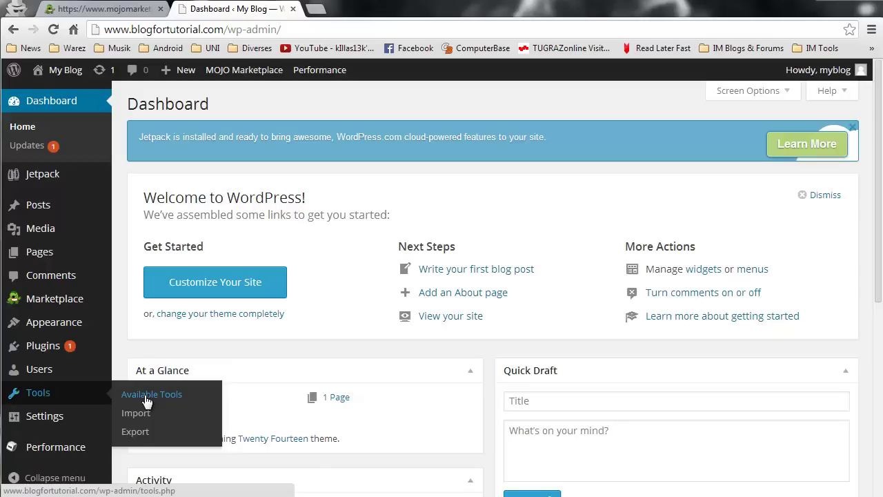
pyautogui.moveTo(66, 421)
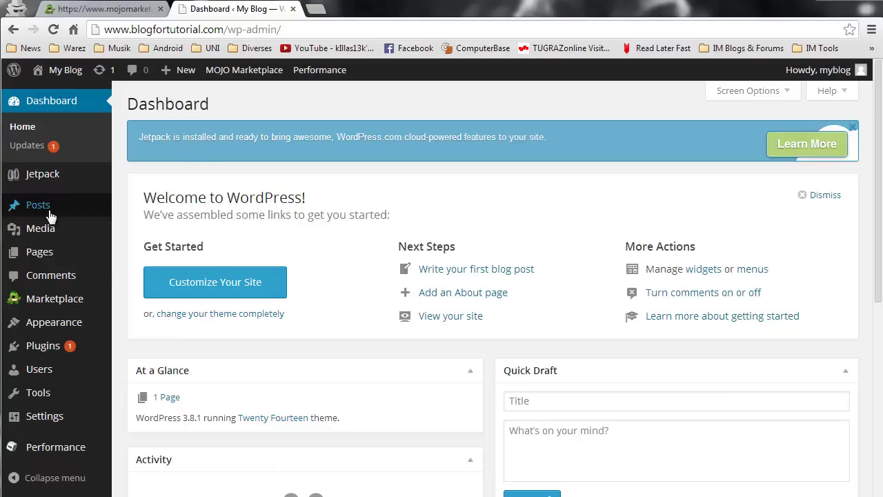
# - Start a new post and check its publish date settings without changing them
pyautogui.click(146, 228)
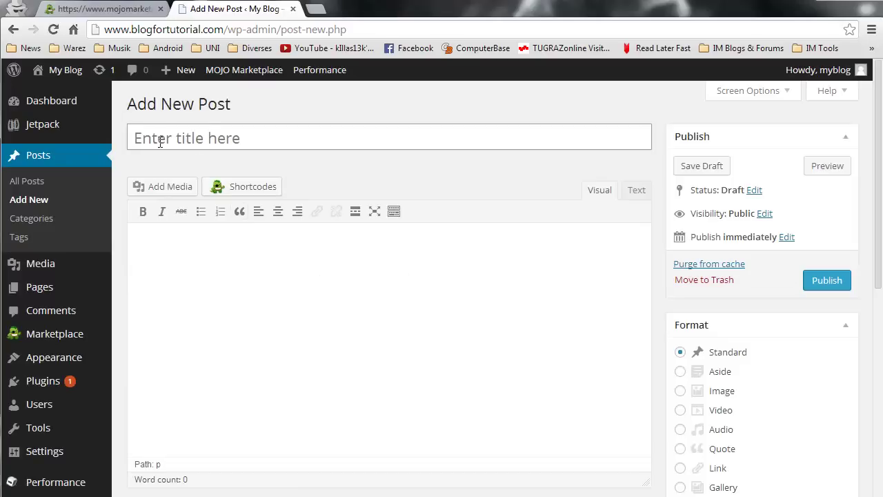
pyautogui.click(186, 290)
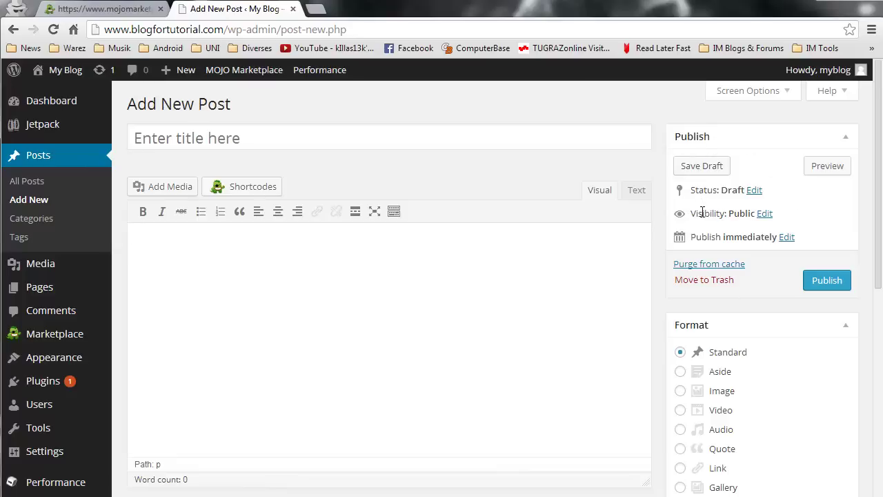
pyautogui.click(789, 238)
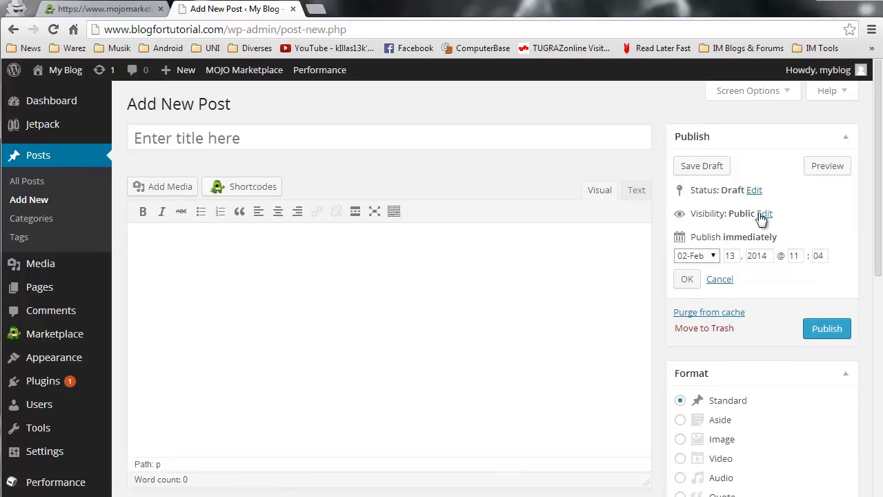
pyautogui.click(721, 279)
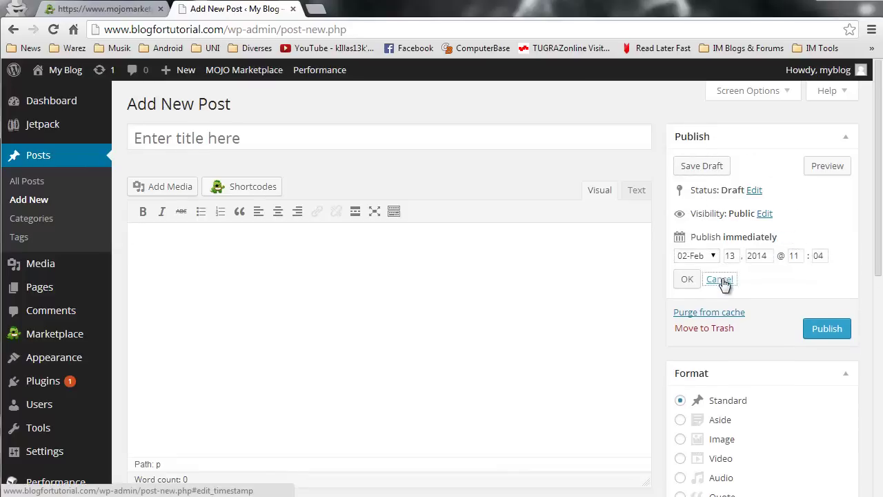
pyautogui.scroll(-2, 673, 269)
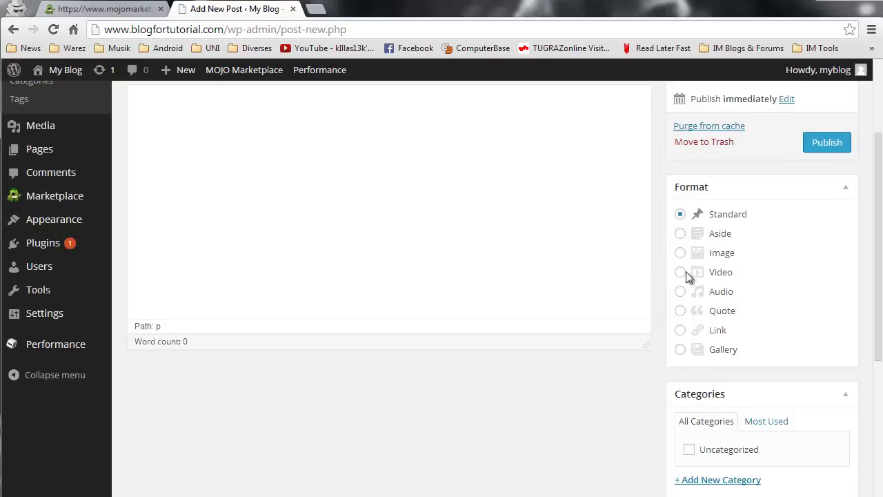
pyautogui.scroll(-2, 686, 273)
pyautogui.scroll(-2, 684, 276)
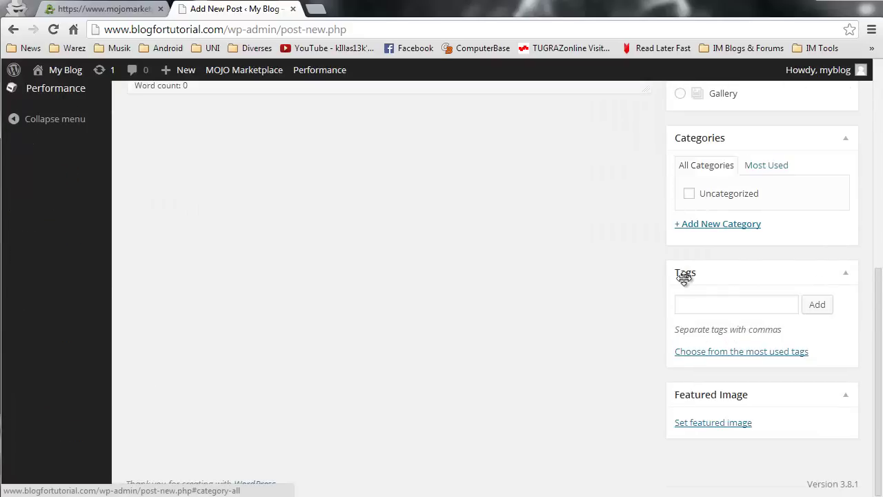
pyautogui.scroll(6, 696, 299)
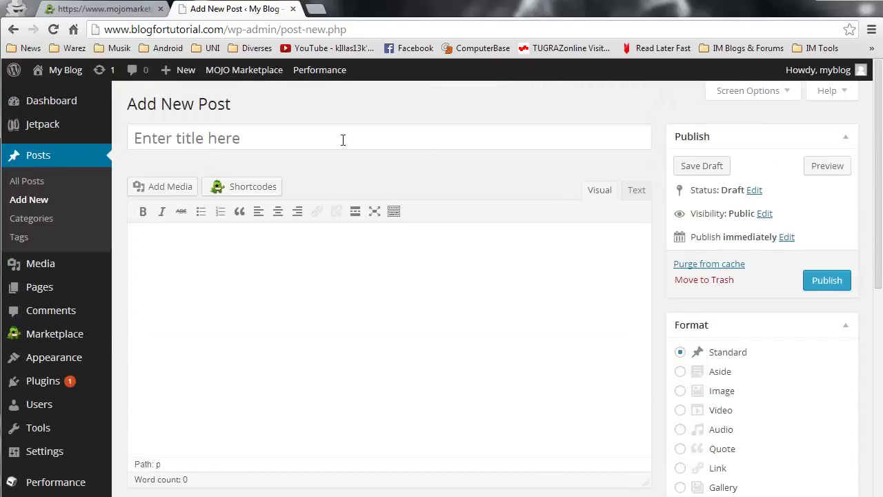
# - Title the post 'My first Post' and write 'This is my first blog post', then start a new paragraph
pyautogui.click(342, 140)
pyautogui.write('My first Post')
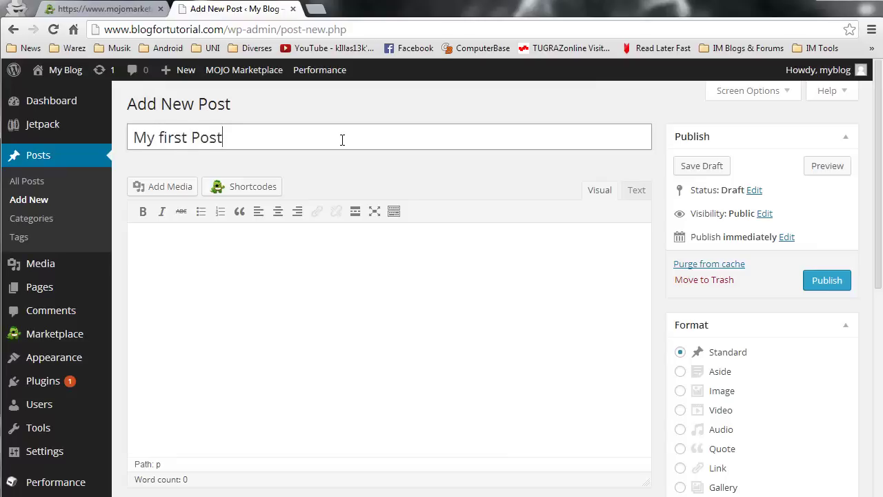
pyautogui.click(346, 275)
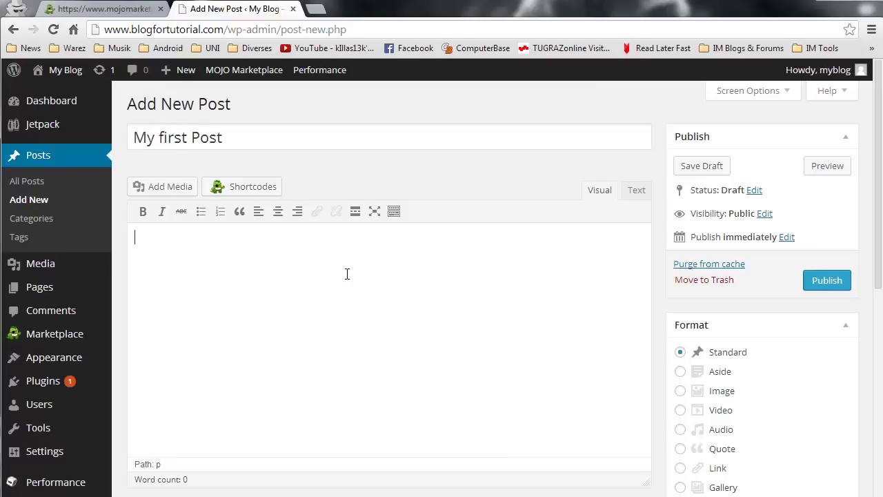
pyautogui.write('This is my ')
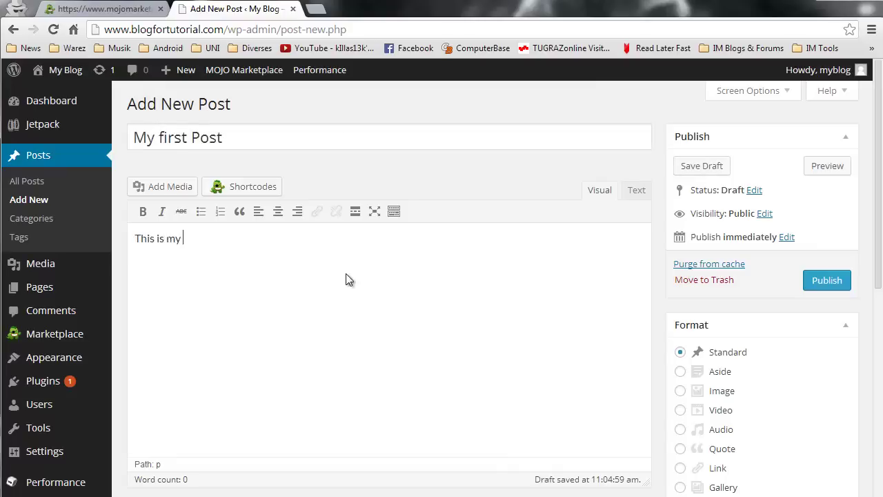
pyautogui.write('first blog post')
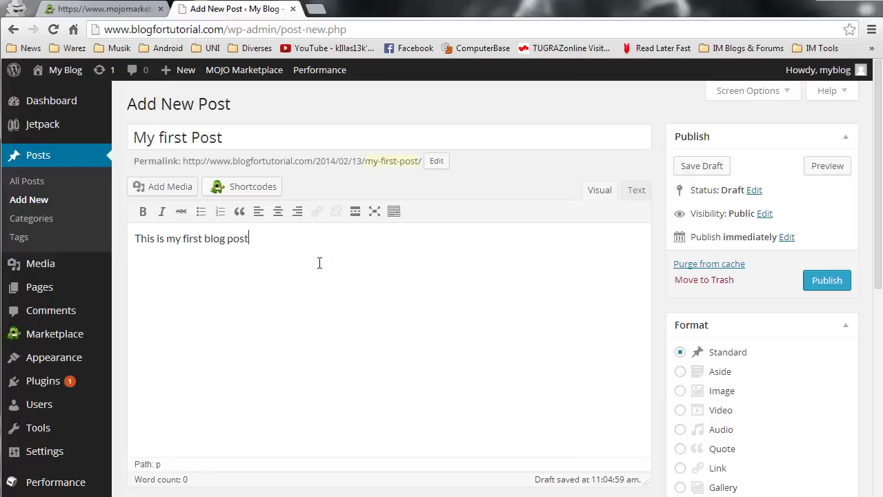
pyautogui.press('Return')
# - Upload the thumbnail_2 image file through Add Media
pyautogui.click(176, 189)
pyautogui.click(201, 129)
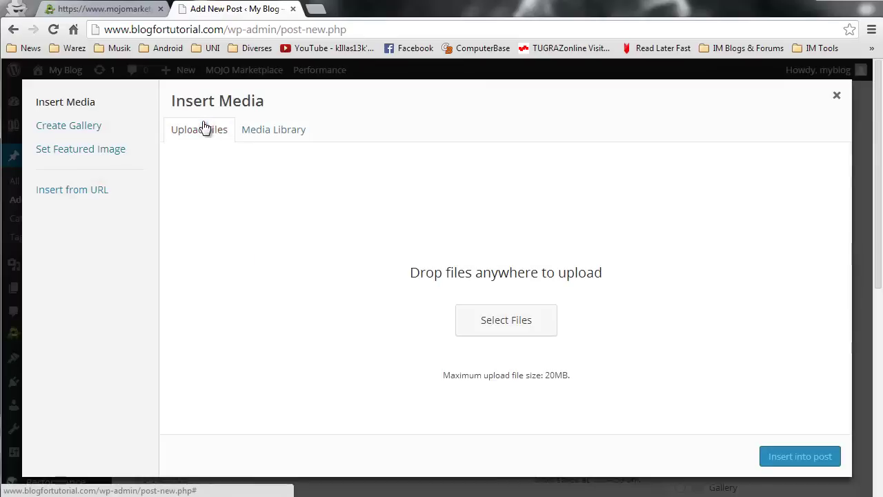
pyautogui.click(507, 320)
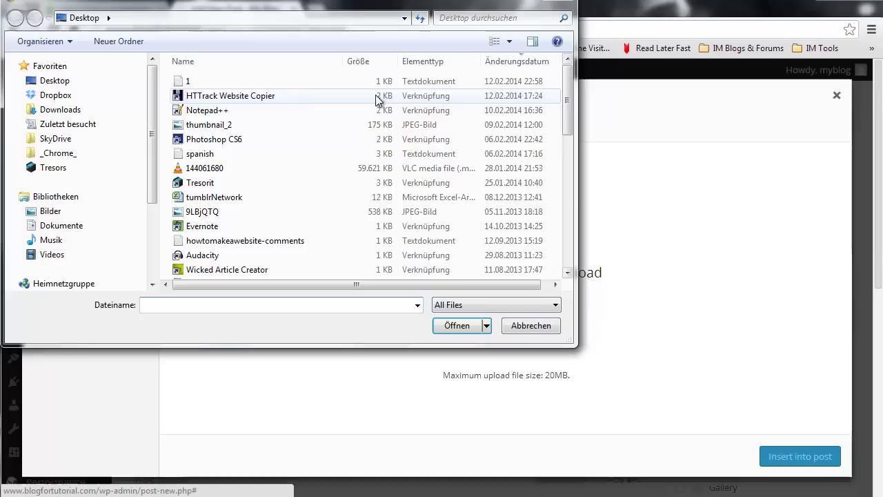
pyautogui.click(221, 125)
pyautogui.doubleClick(221, 129)
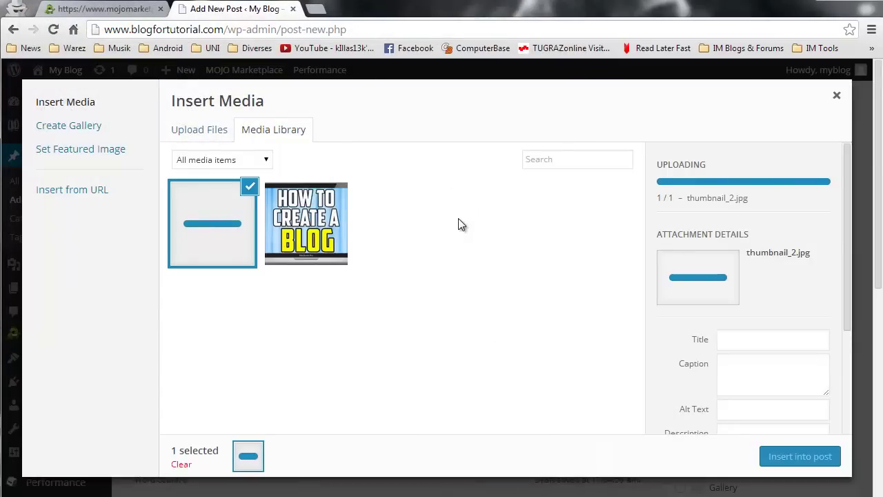
# - Select the How to Create a Blog image and insert it into the post
pyautogui.click(219, 222)
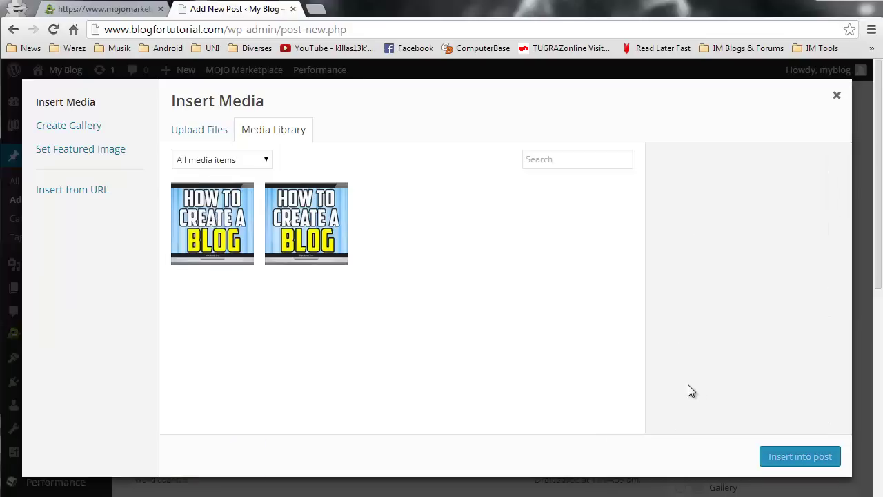
pyautogui.click(228, 223)
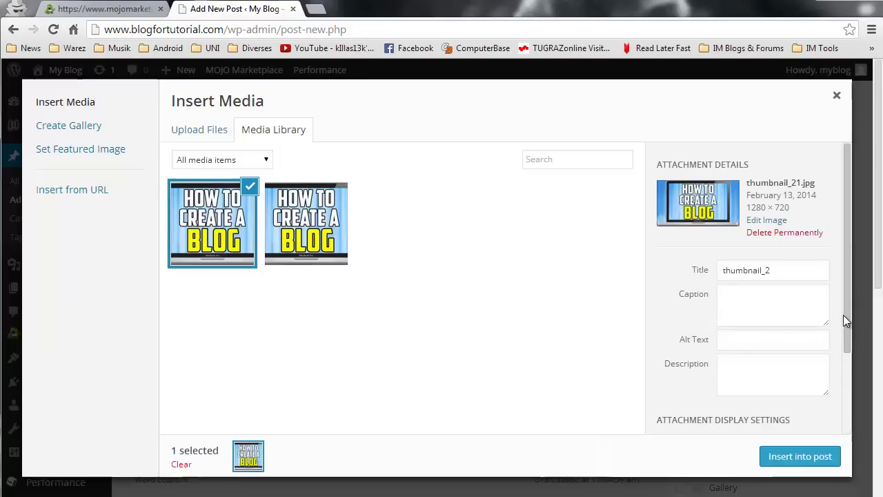
pyautogui.scroll(-1, 848, 345)
pyautogui.moveTo(848, 367); pyautogui.dragTo(843, 402)
pyautogui.click(822, 457)
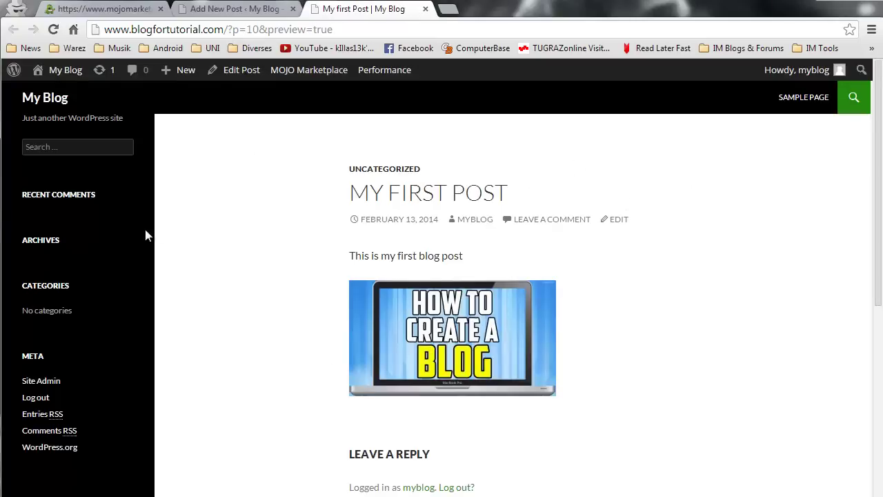
# - Scroll through the post preview to check the sentence and the image beneath it
pyautogui.scroll(-2, 325, 221)
pyautogui.scroll(2, 358, 218)
pyautogui.scroll(-2, 325, 280)
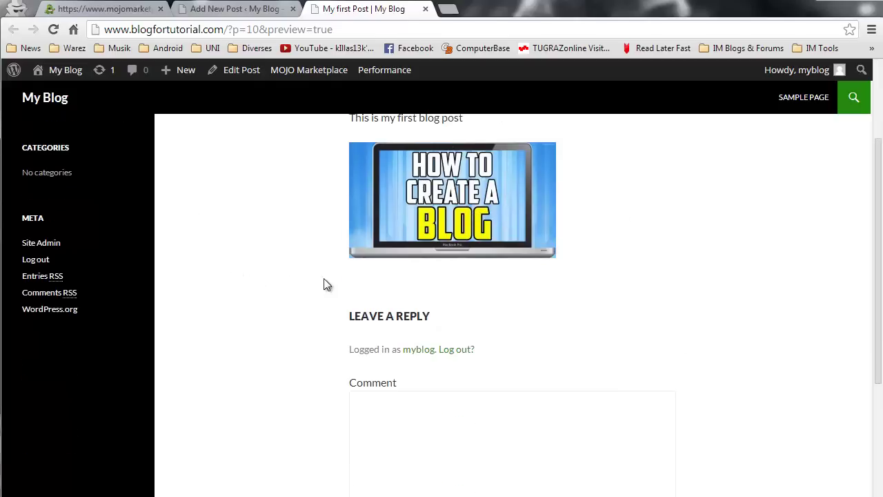
pyautogui.scroll(-3, 400, 272)
pyautogui.scroll(4, 332, 312)
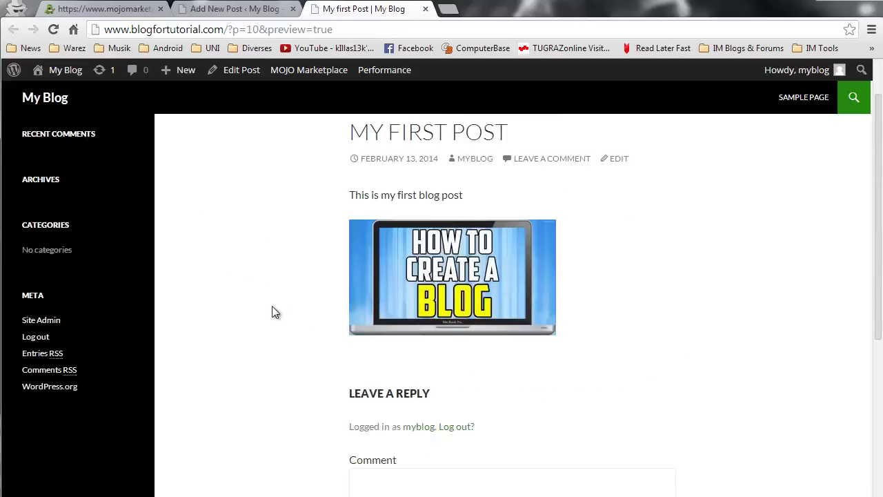
pyautogui.scroll(1, 274, 312)
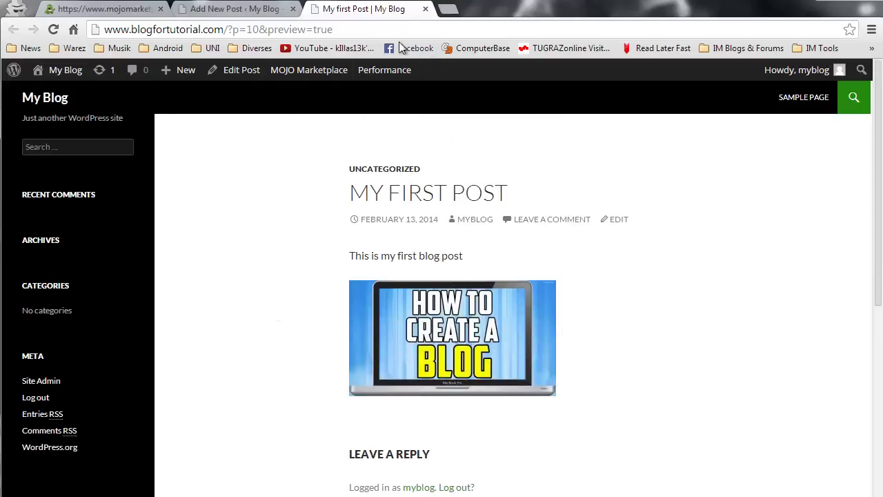
# - Close the preview, publish My first Post, and view the live post with its image
pyautogui.click(425, 9)
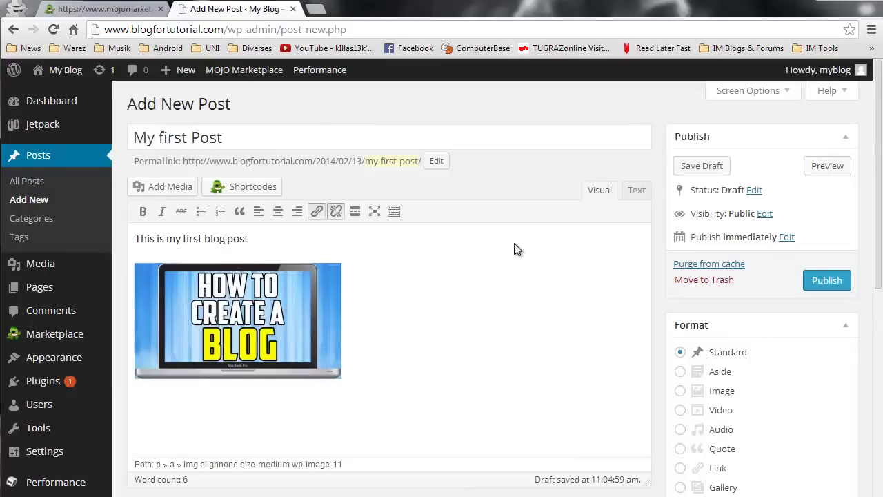
pyautogui.click(808, 281)
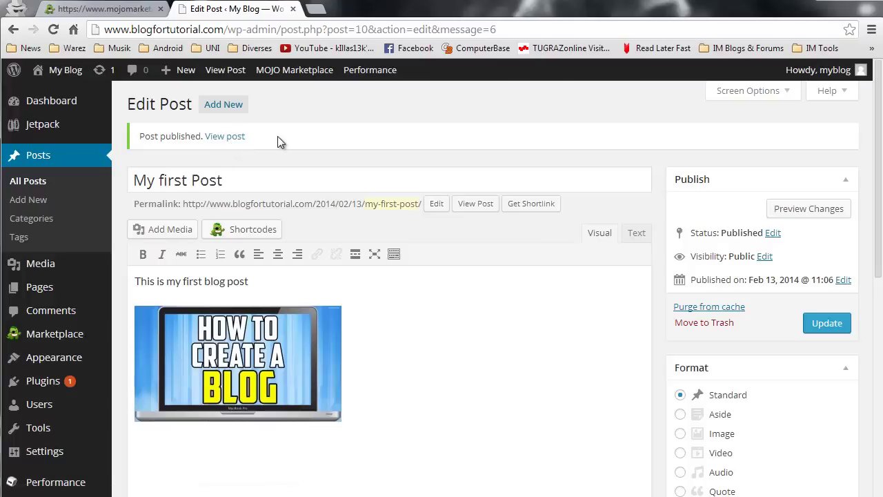
pyautogui.click(233, 138)
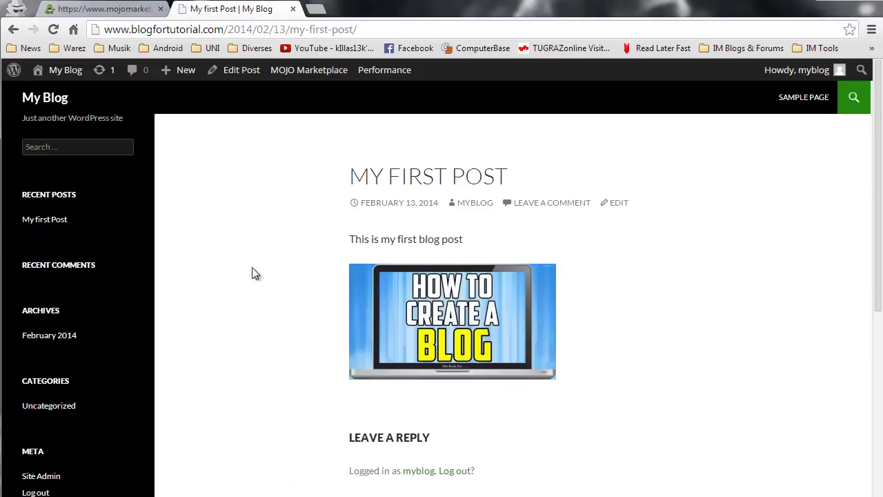
pyautogui.scroll(-3, 302, 300)
pyautogui.scroll(3, 301, 300)
pyautogui.scroll(-3, 312, 308)
pyautogui.scroll(3, 310, 308)
# - Go to the Dashboard and open Appearance > Themes
pyautogui.moveTo(77, 79)
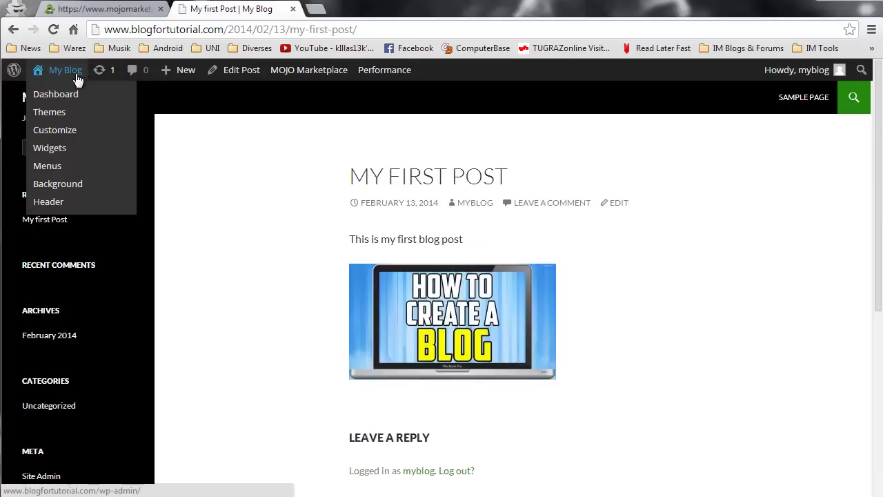
pyautogui.click(62, 101)
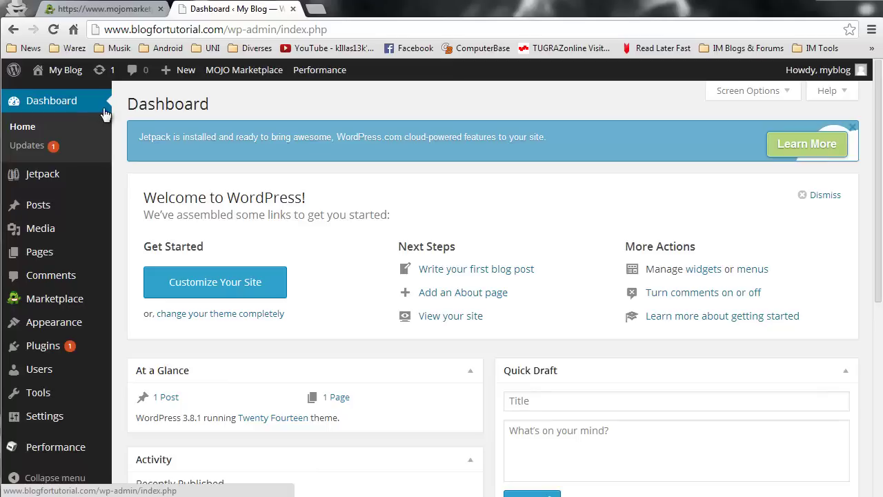
pyautogui.moveTo(103, 329)
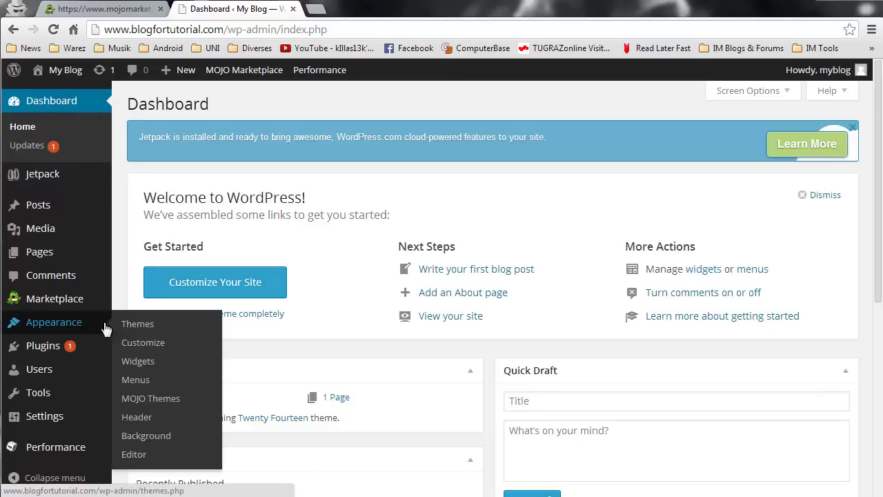
pyautogui.click(156, 326)
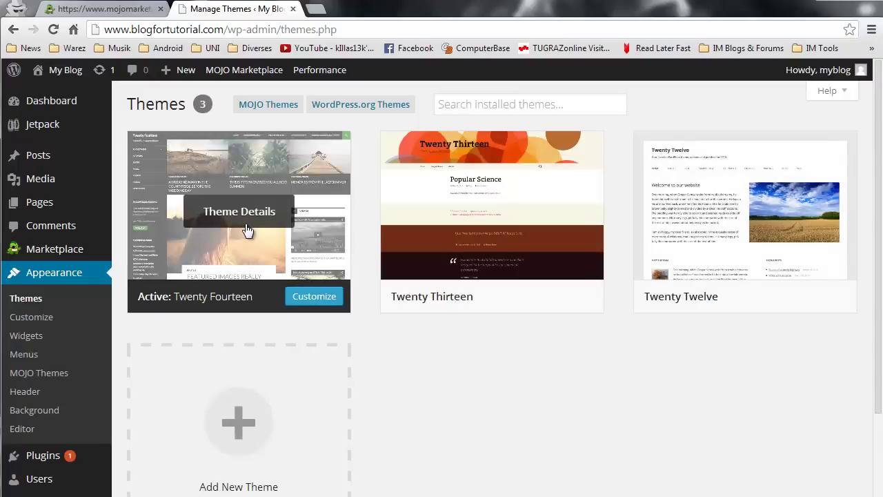
# - Open Install Themes and view its Upload, Featured and Search sections
pyautogui.click(359, 112)
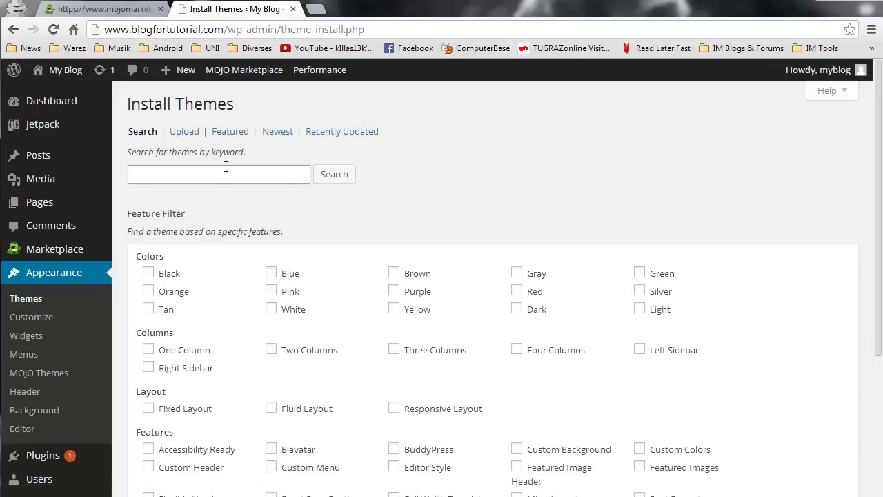
pyautogui.scroll(-2, 185, 253)
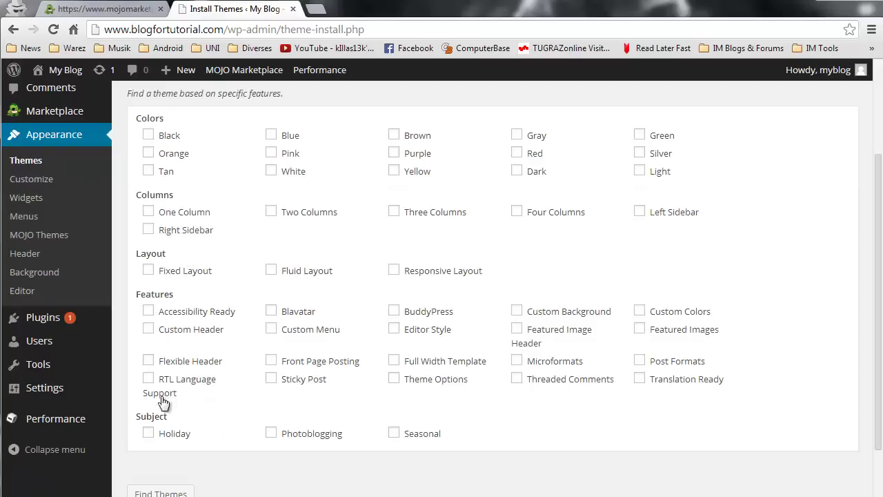
pyautogui.scroll(2, 262, 330)
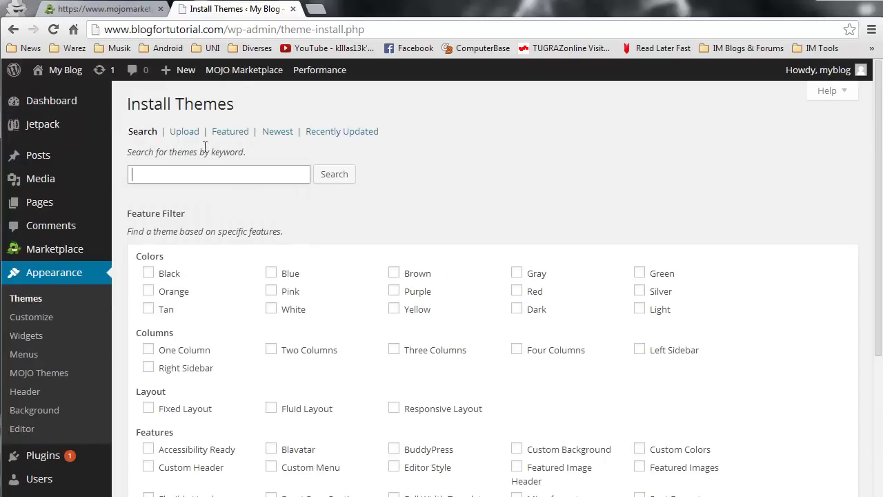
pyautogui.click(185, 133)
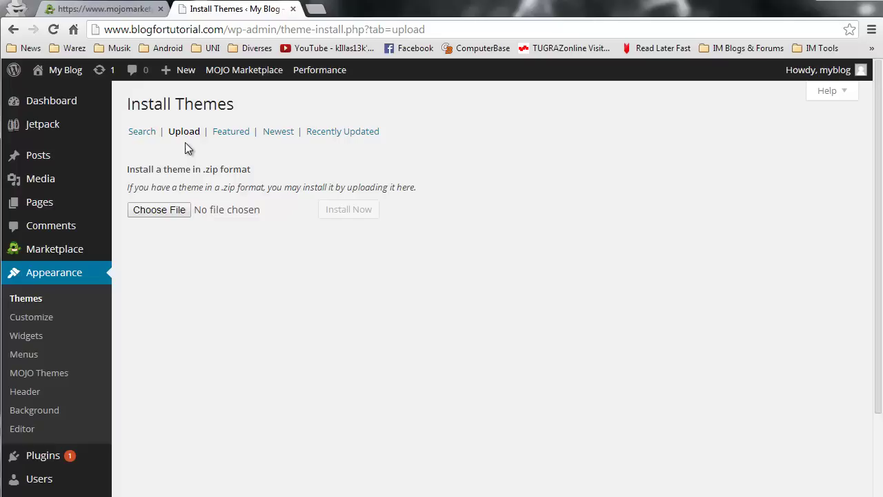
pyautogui.click(230, 133)
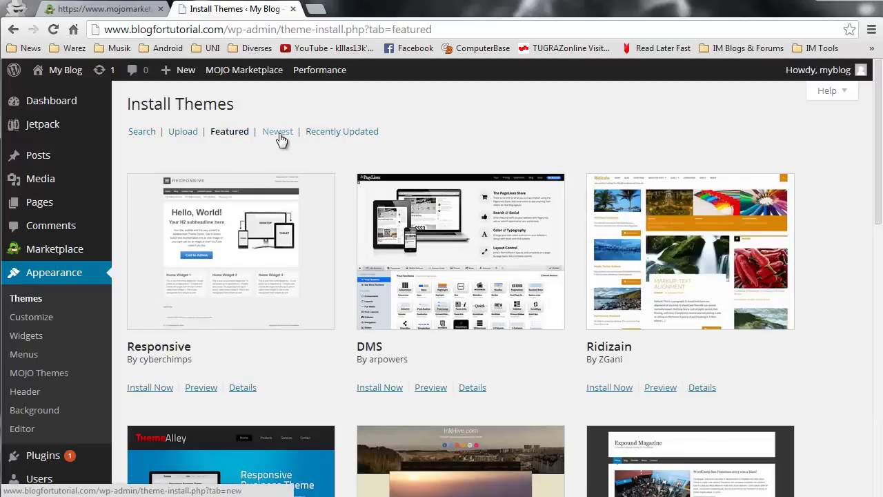
pyautogui.click(153, 138)
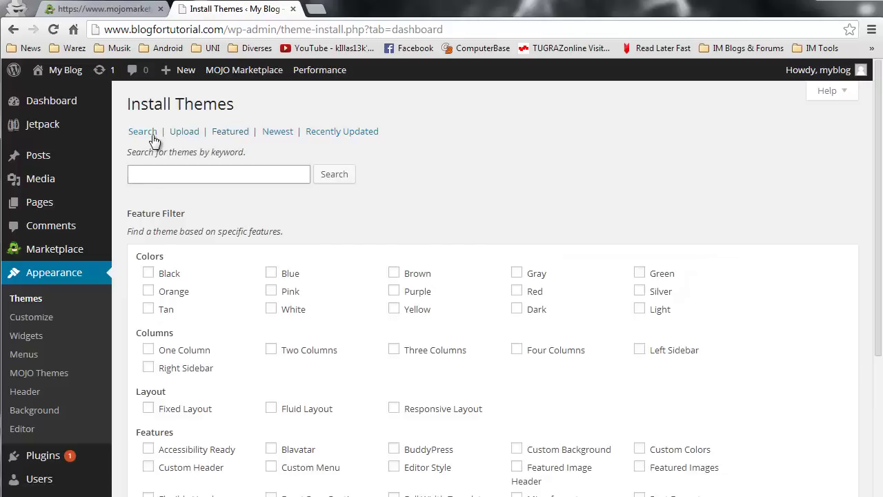
# - Search themes for 'blog' and scroll through the 377 results
pyautogui.write('blog')
pyautogui.press('Return')
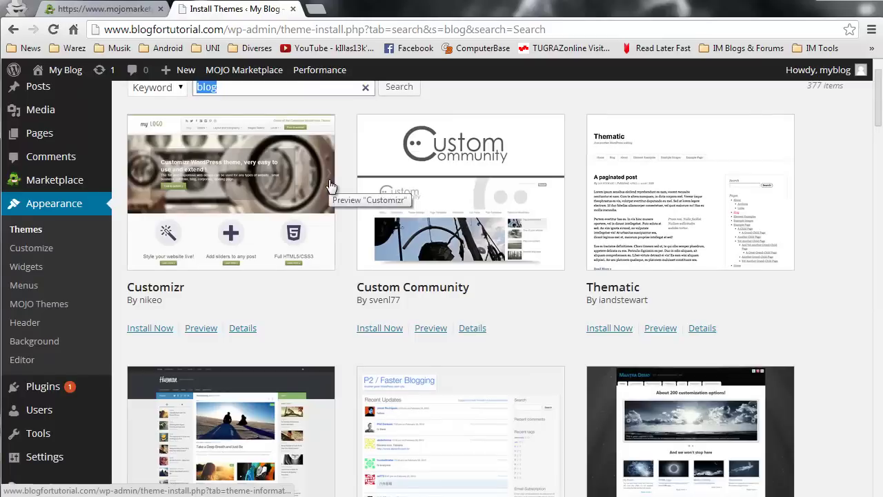
pyautogui.scroll(-6, 345, 216)
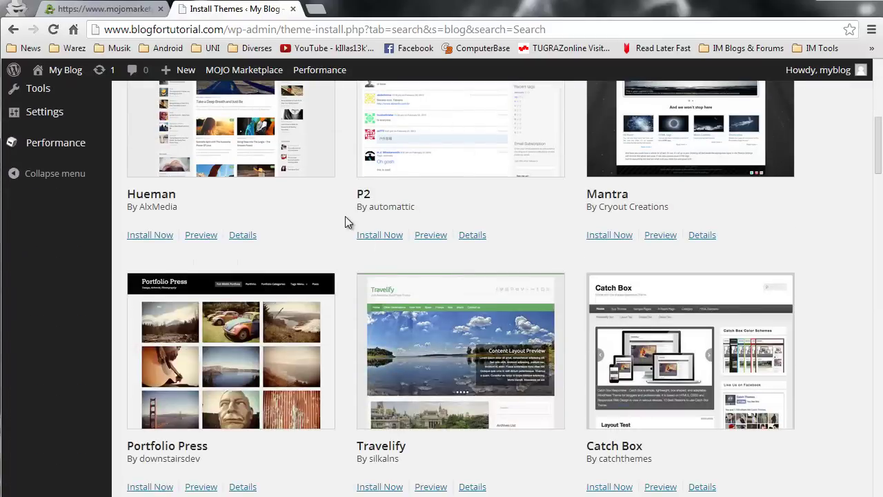
pyautogui.scroll(-1, 345, 216)
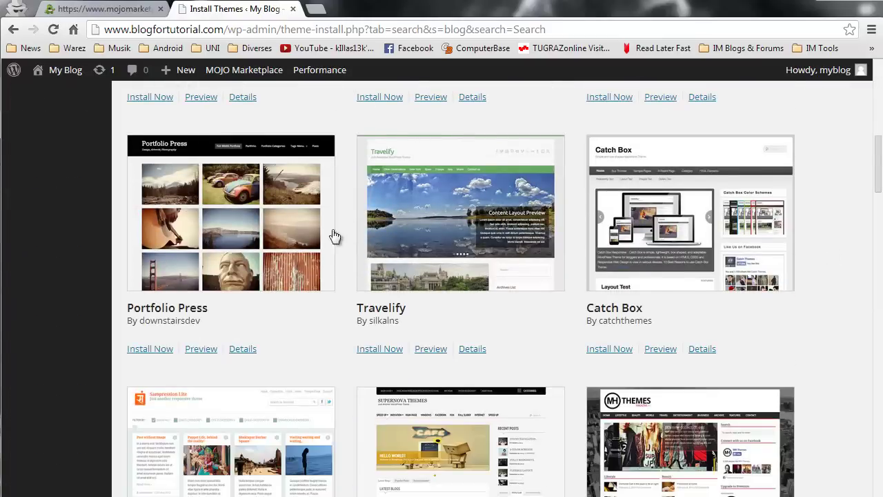
pyautogui.scroll(-3, 352, 232)
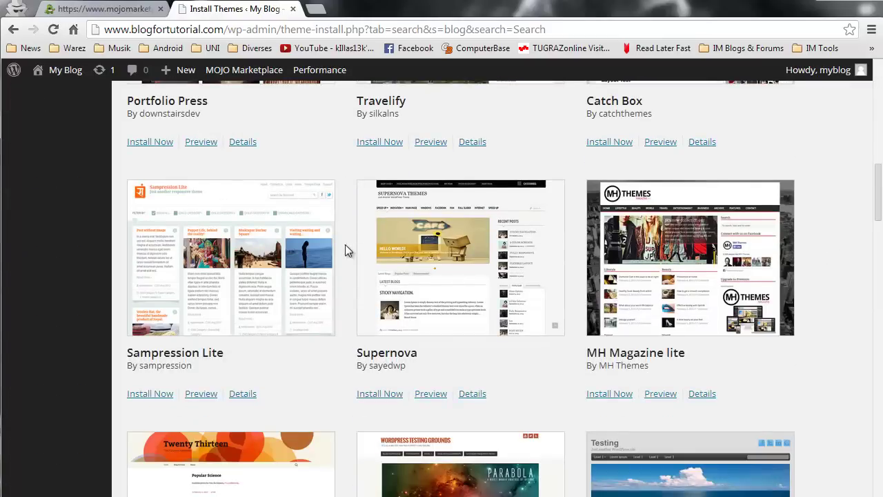
pyautogui.scroll(-5, 346, 247)
pyautogui.scroll(11, 346, 245)
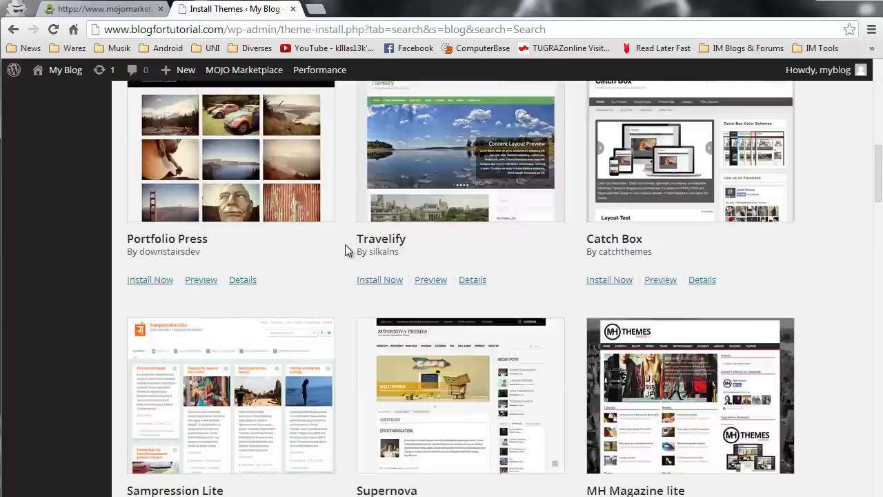
pyautogui.scroll(5, 345, 244)
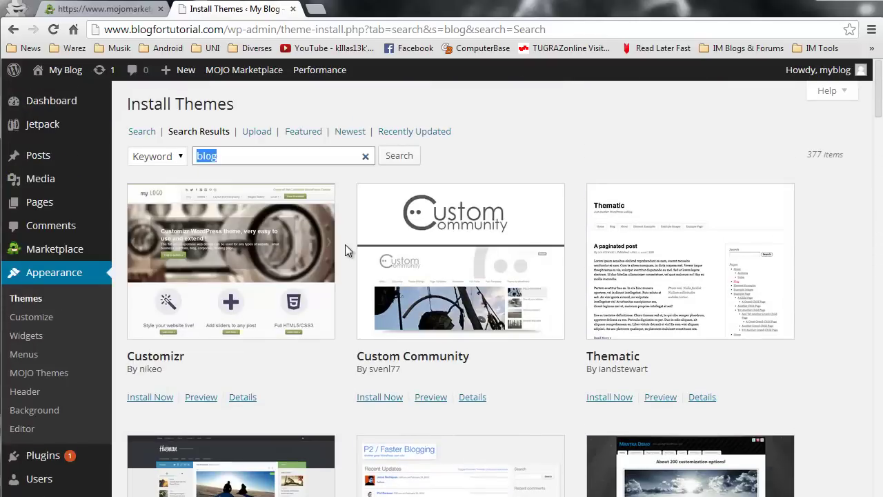
pyautogui.scroll(-1, 345, 244)
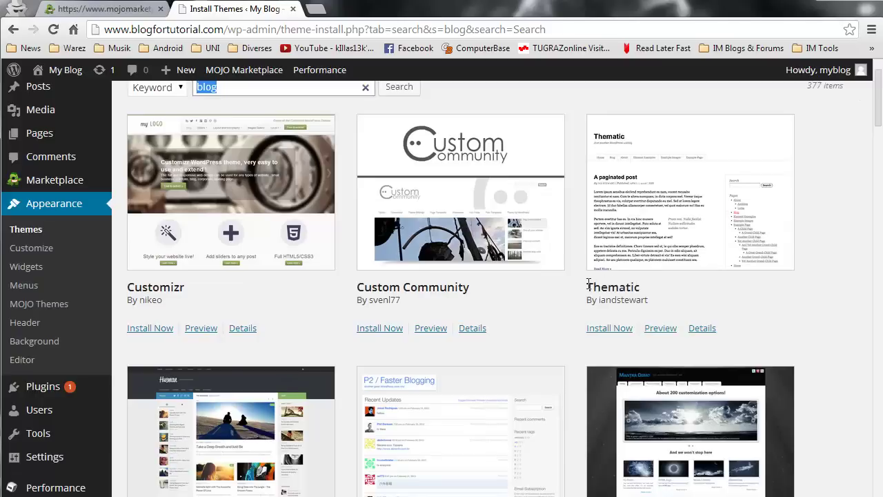
# - Install Thematic 1.0.4, activate it, and visit the live blog in the new theme
pyautogui.click(612, 329)
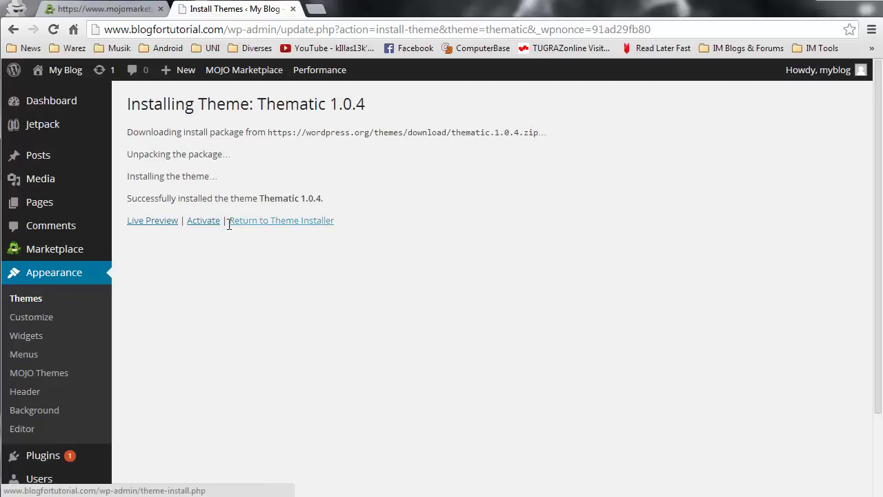
pyautogui.click(208, 221)
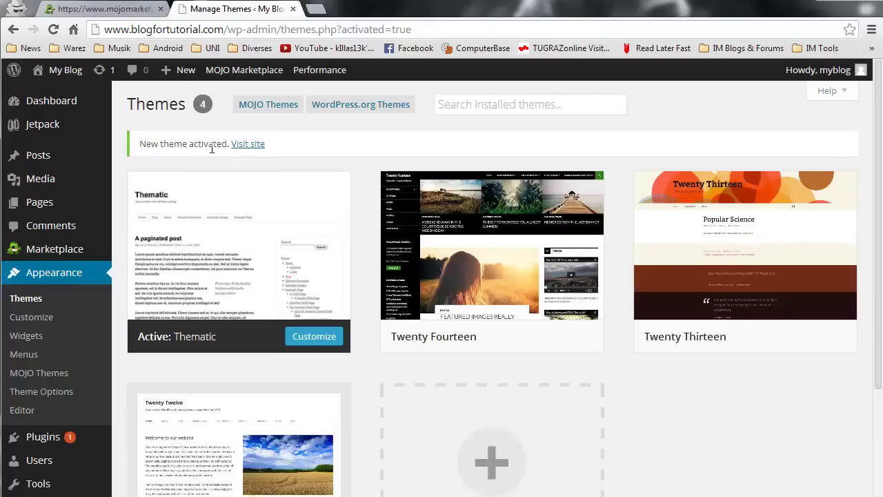
pyautogui.click(248, 148)
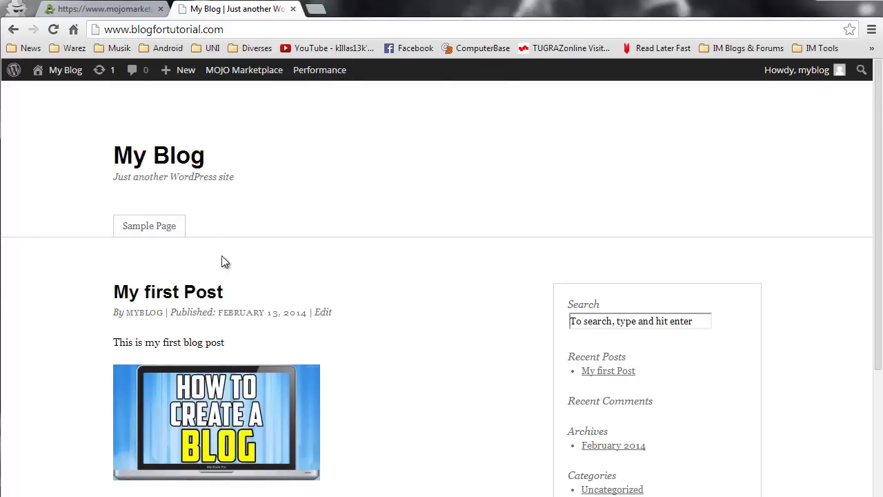
pyautogui.scroll(-1, 347, 243)
pyautogui.scroll(-1, 419, 256)
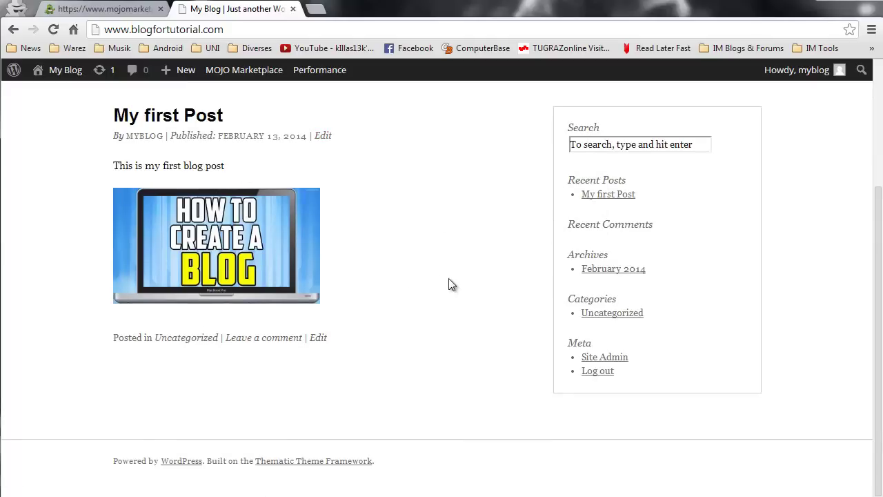
pyautogui.scroll(-1, 428, 285)
pyautogui.scroll(3, 449, 279)
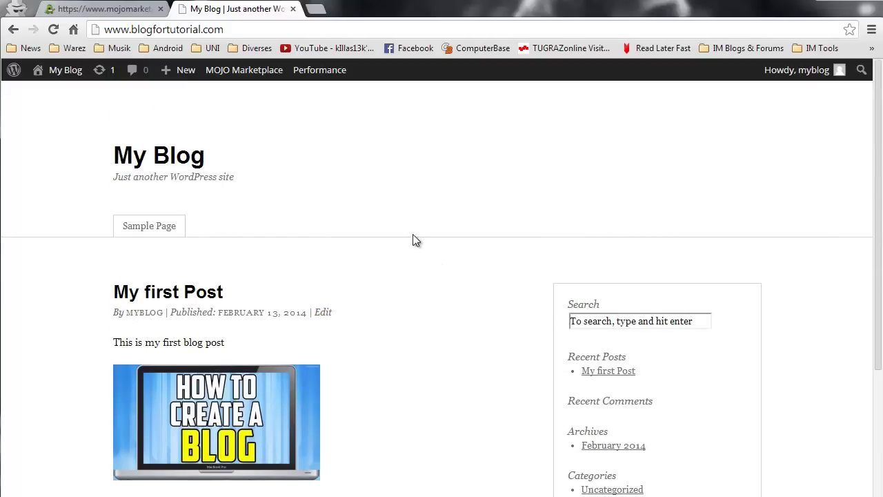